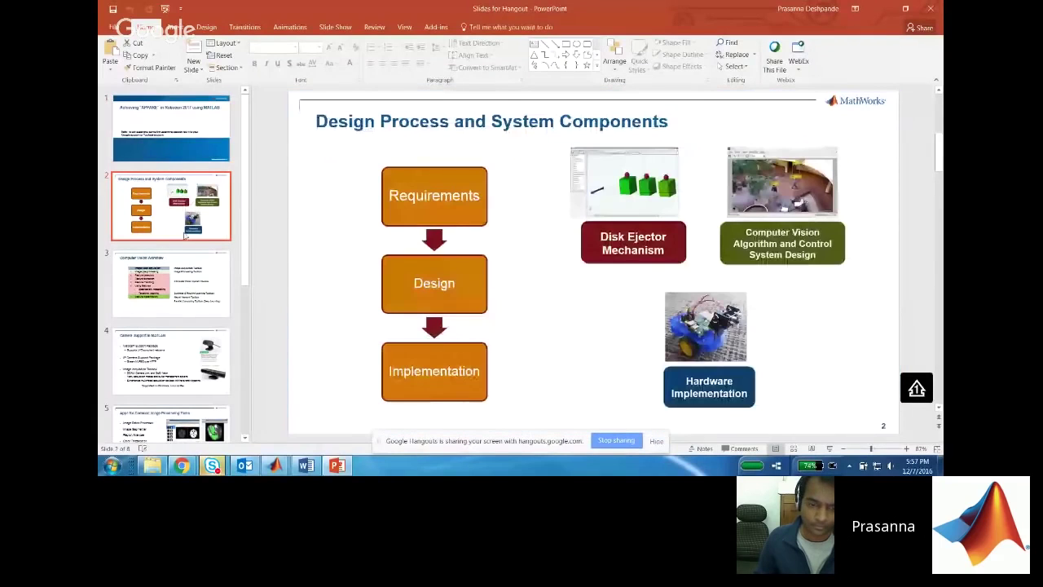
Present the deck full-screen from the Computer Vision Workflow slide to Apps for Common Image Processing Tasks
{"action": "left_click", "coordinate": [180, 289]}
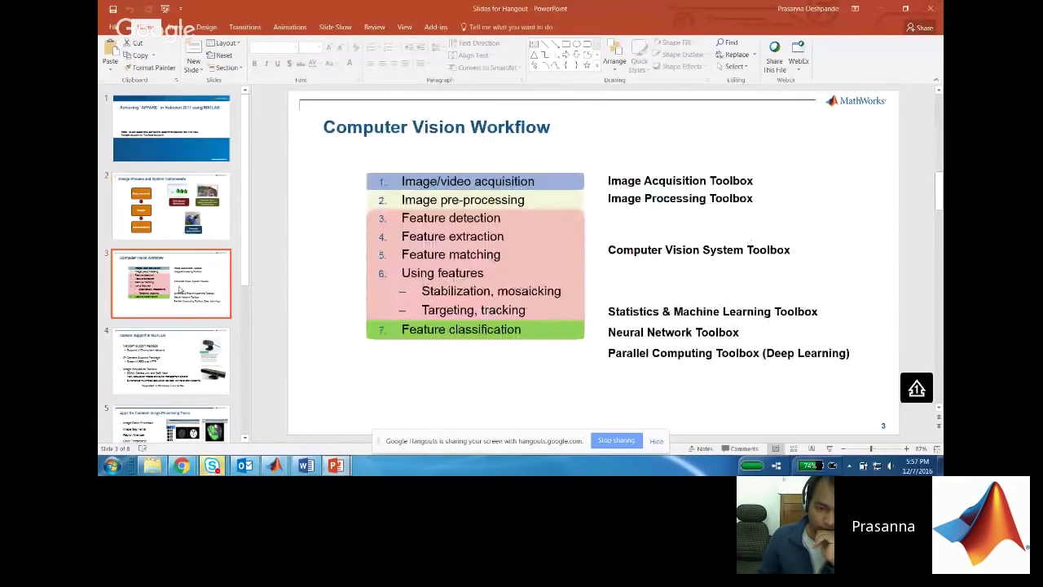
{"action": "key", "text": "shift+F5"}
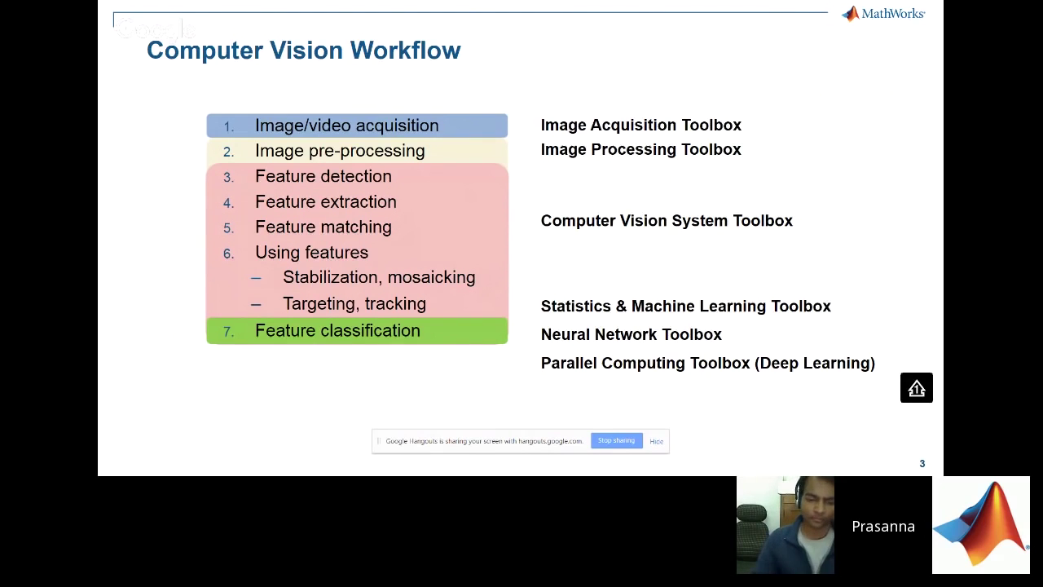
{"action": "key", "text": "Right"}
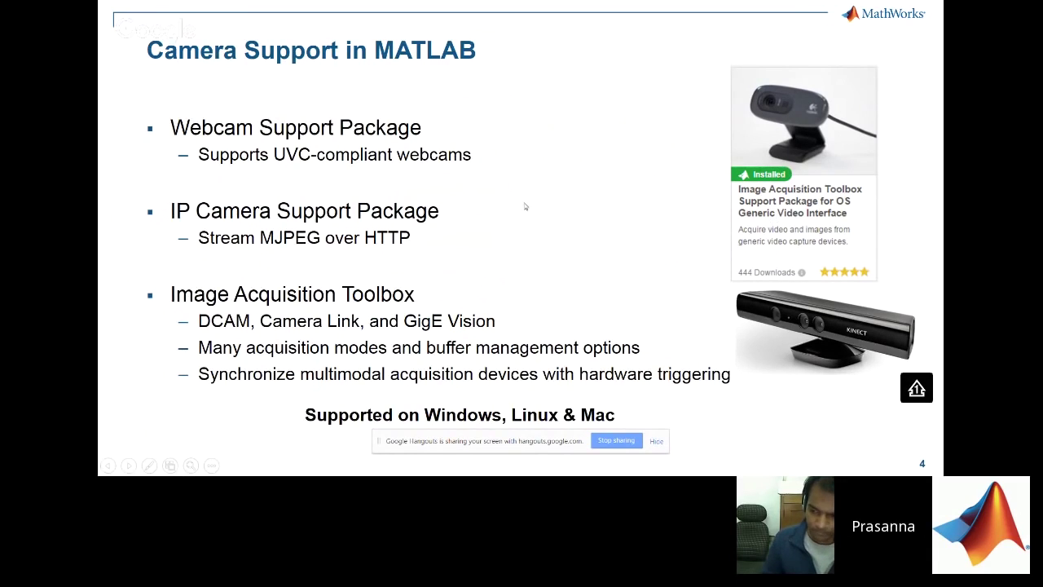
{"action": "key", "text": "Right"}
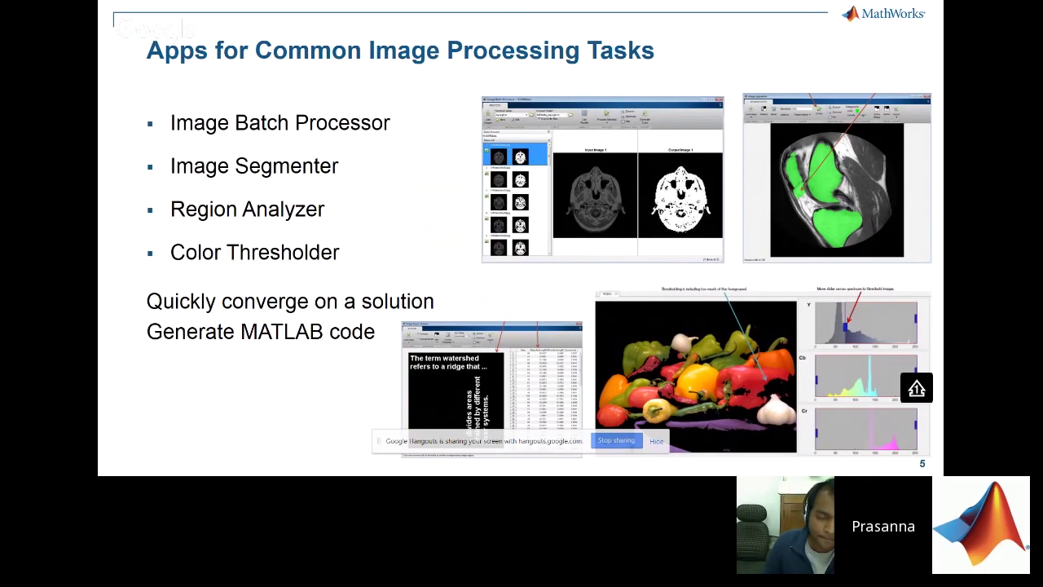
Show the Automatic Translation of MATLAB to C slide with its build animations, then Use OpenCV with MATLAB
{"action": "key", "text": "Right"}
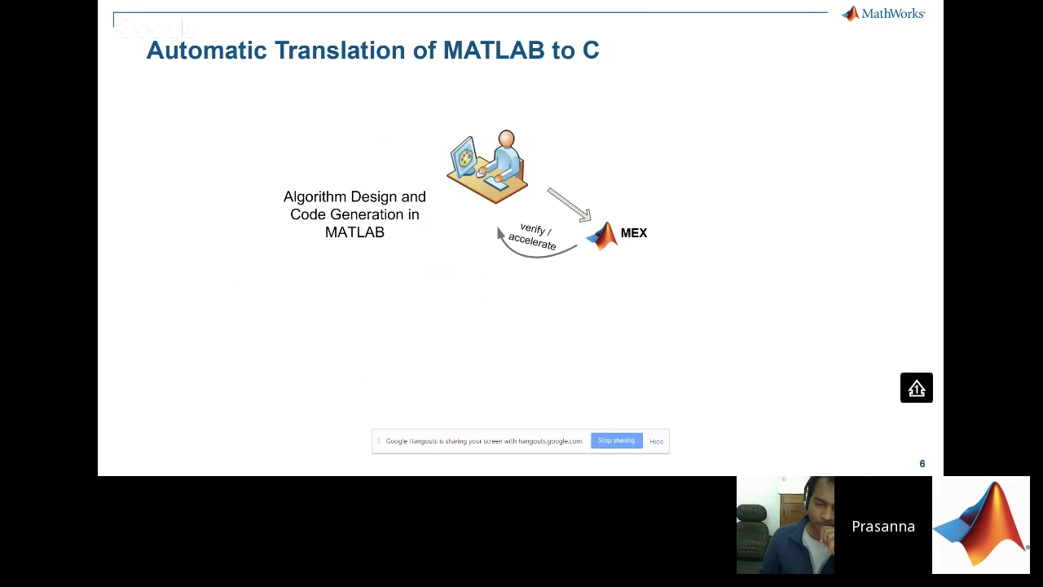
{"action": "key", "text": "Right"}
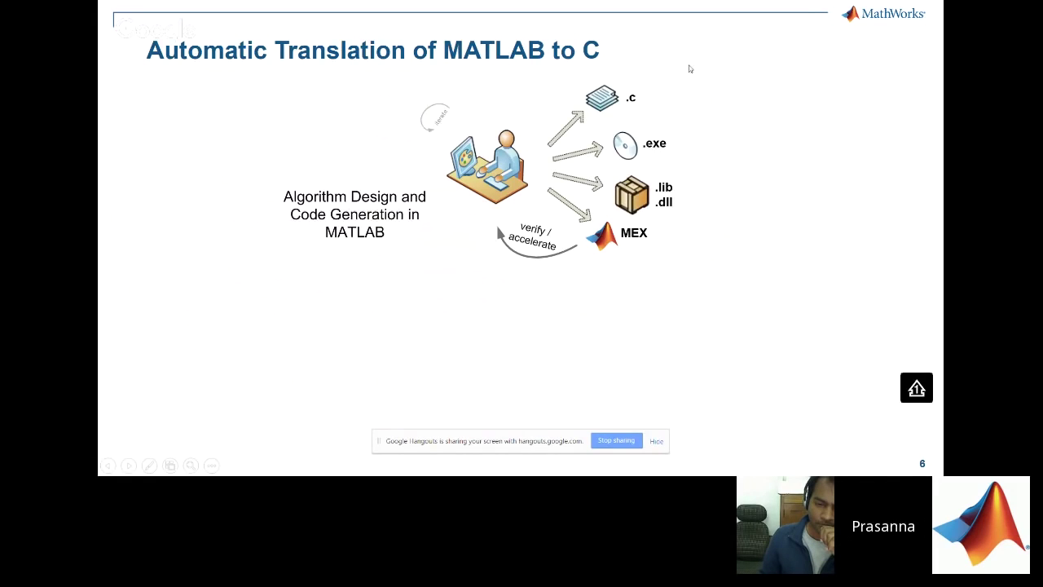
{"action": "key", "text": "Right"}
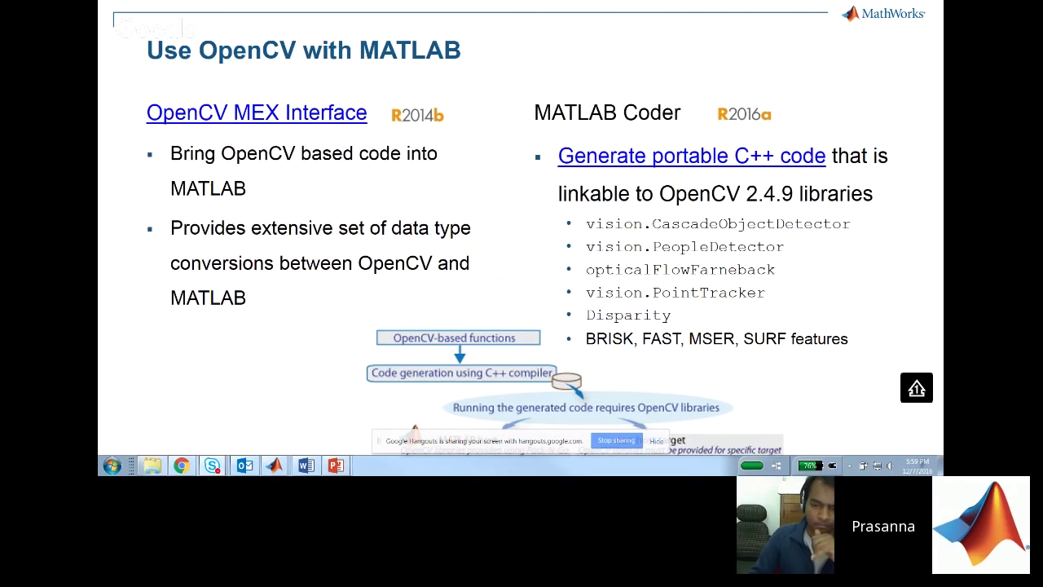
End the slide show and bring the main MATLAB window to the front
{"action": "key", "text": "Escape"}
{"action": "left_click", "coordinate": [274, 465]}
{"action": "left_click", "coordinate": [158, 405]}
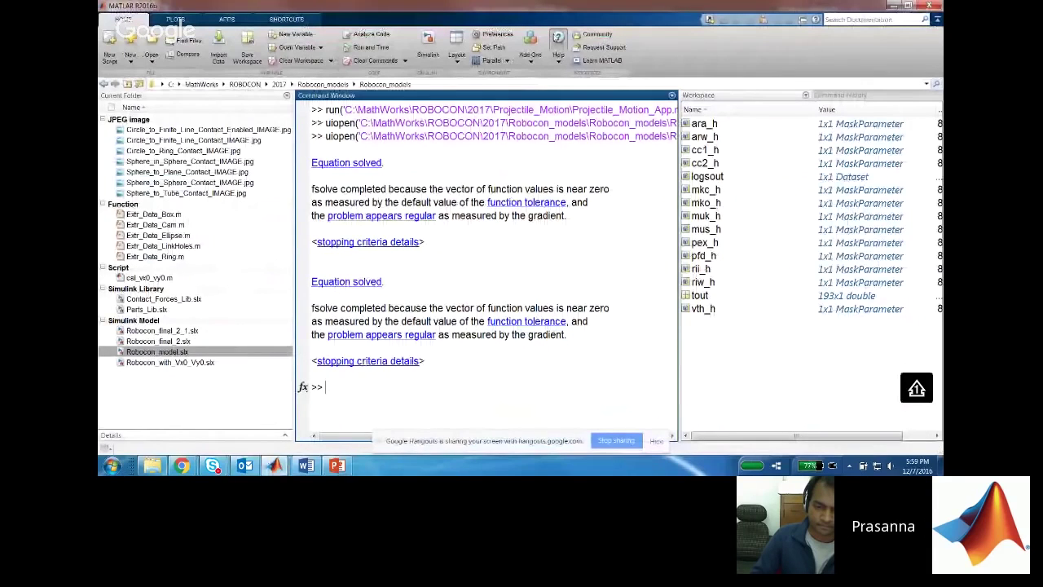
Open the Computer Vision System Toolbox Examples page in MATLAB Help
{"action": "left_click", "coordinate": [558, 38]}
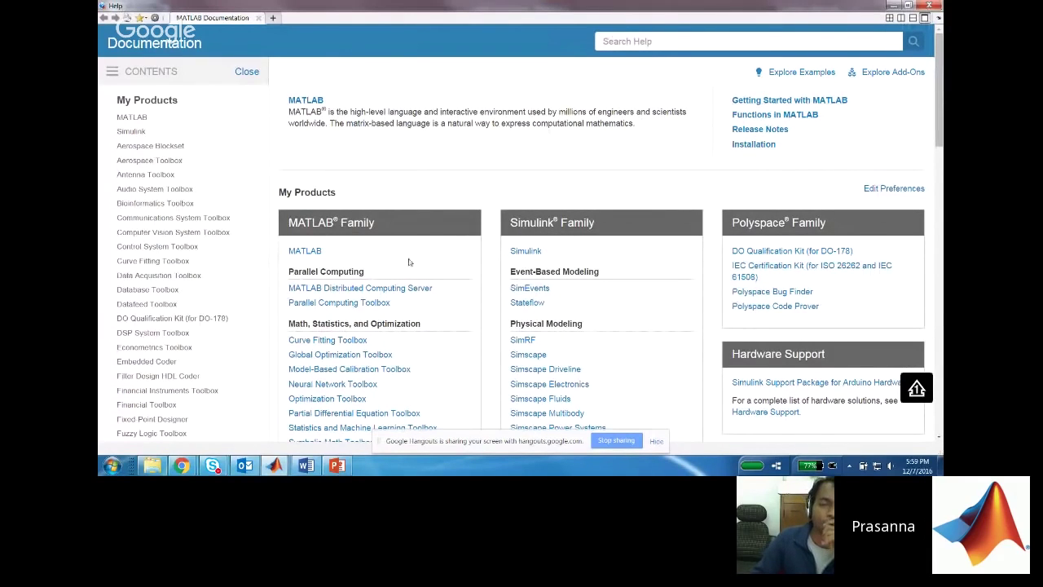
{"action": "scroll", "coordinate": [434, 257], "scroll_direction": "down", "scroll_amount": 1}
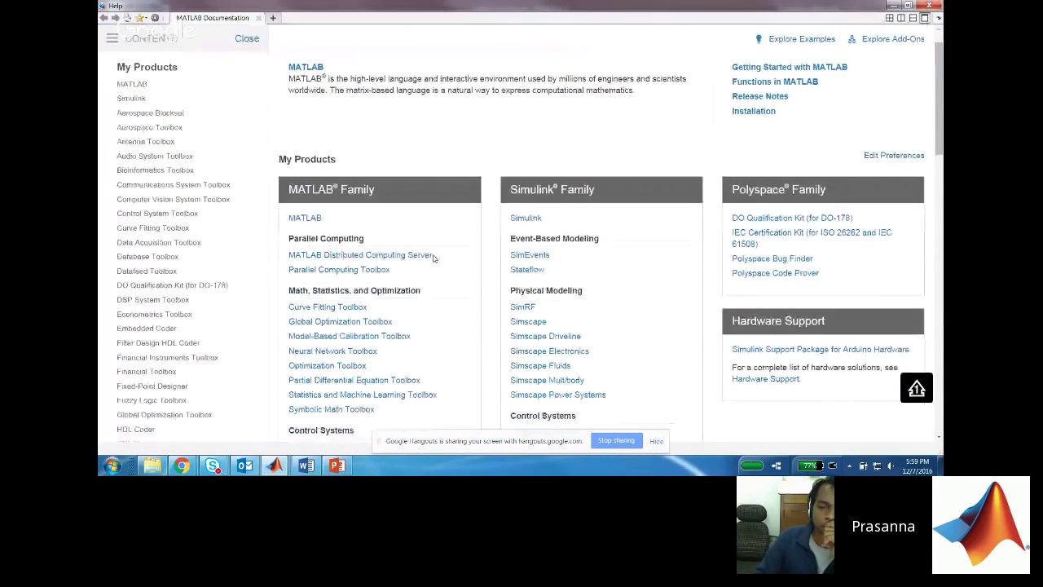
{"action": "scroll", "coordinate": [433, 258], "scroll_direction": "down", "scroll_amount": 3}
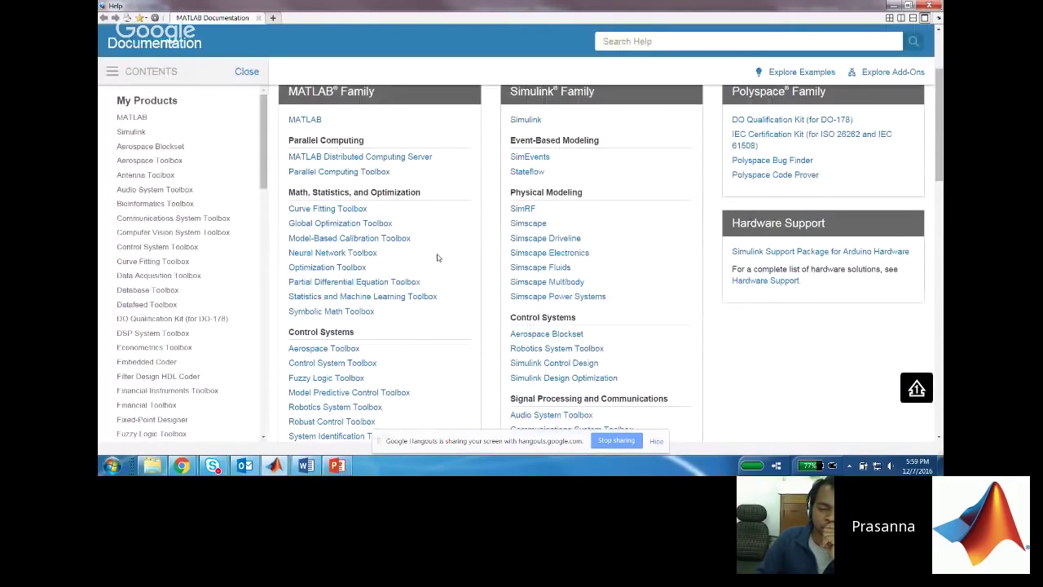
{"action": "scroll", "coordinate": [424, 277], "scroll_direction": "down", "scroll_amount": 10}
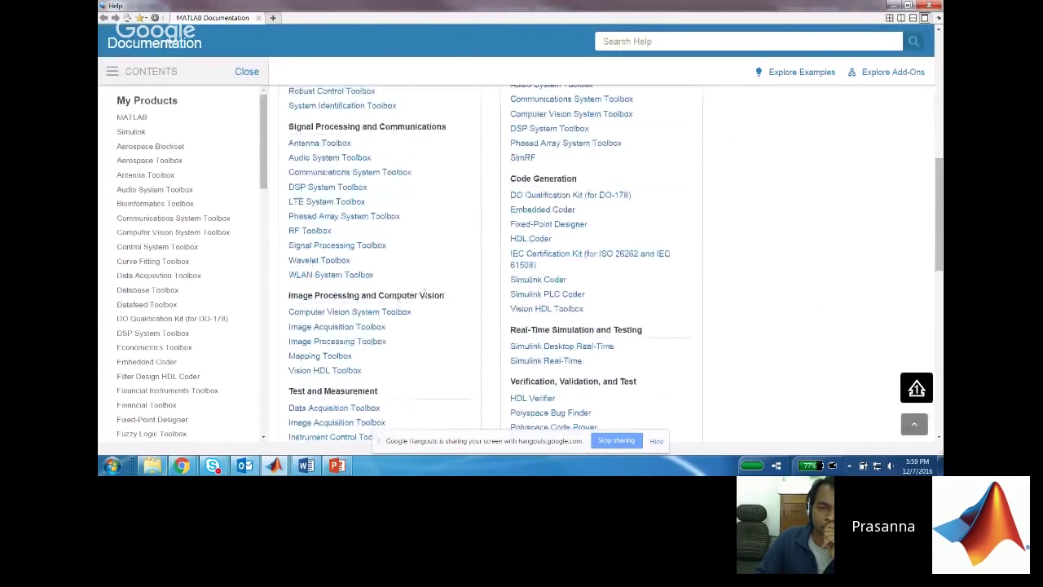
{"action": "left_click", "coordinate": [377, 315]}
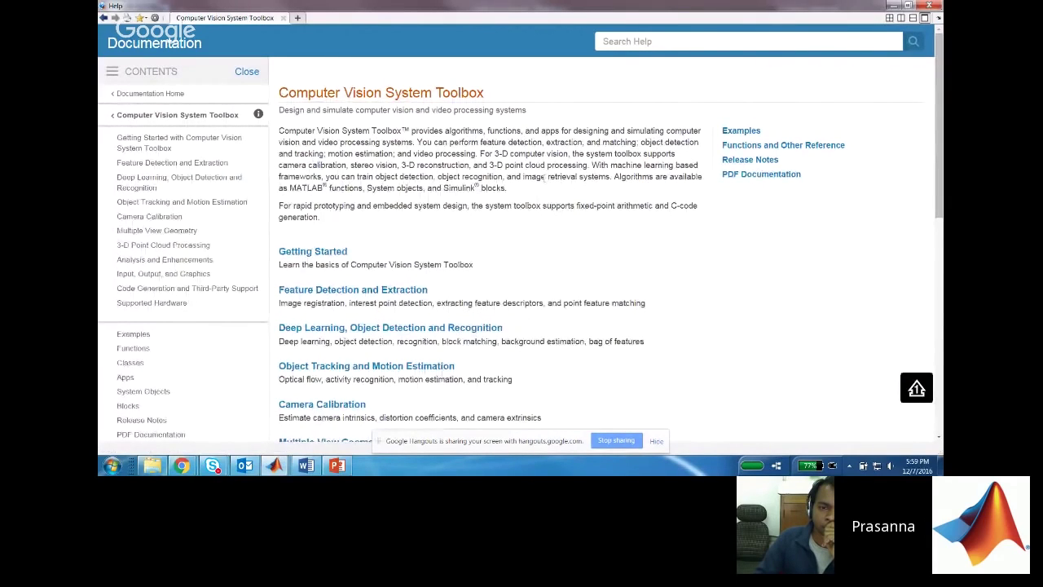
{"action": "scroll", "coordinate": [545, 178], "scroll_direction": "down", "scroll_amount": 1}
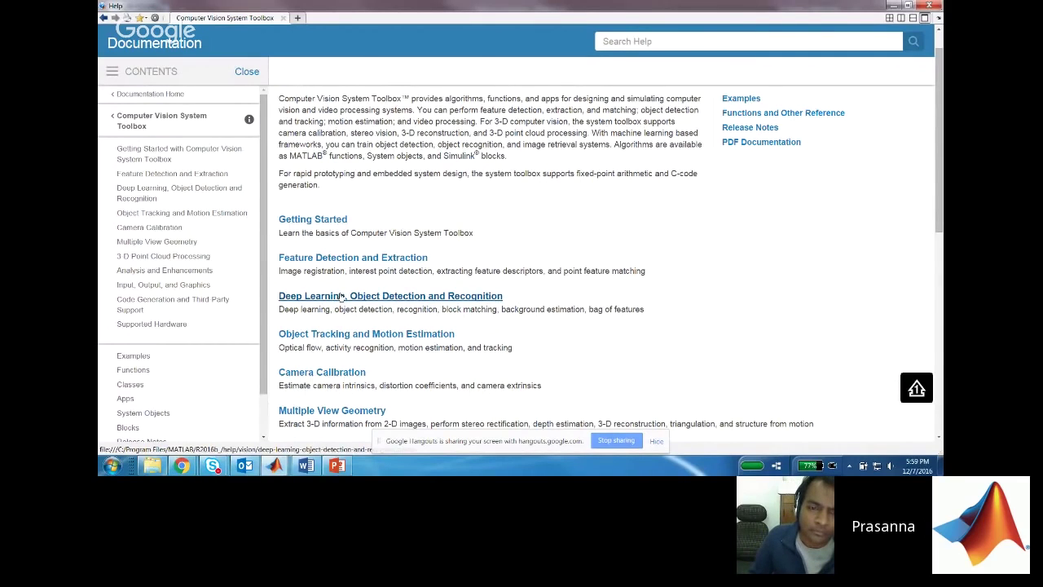
{"action": "left_click", "coordinate": [744, 100]}
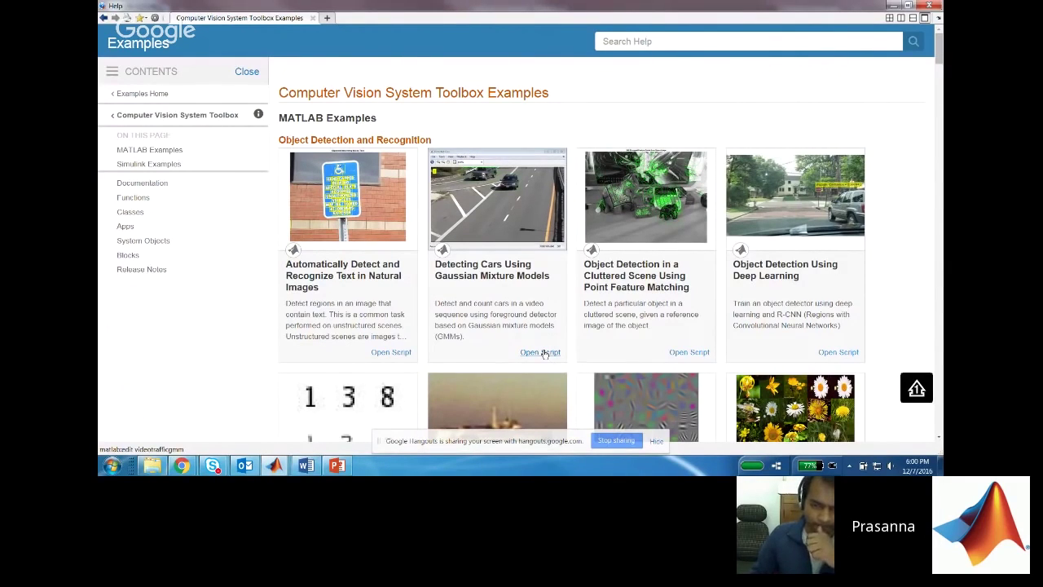
Open and skim the Detecting Cars Using Gaussian Mixture Models script, then close it
{"action": "left_click", "coordinate": [544, 353]}
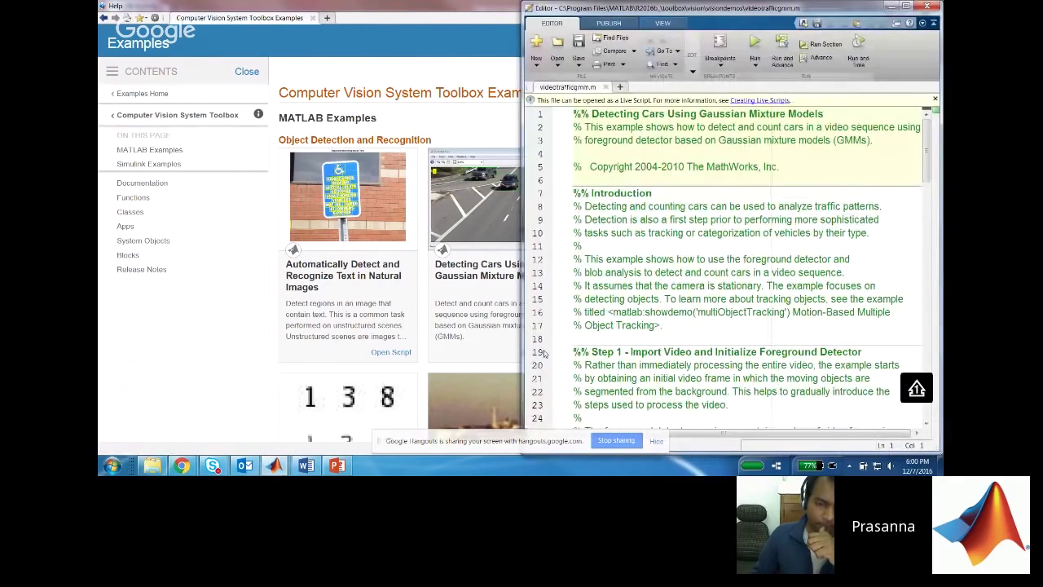
{"action": "left_click_drag", "start_coordinate": [753, 300], "coordinate": [747, 286]}
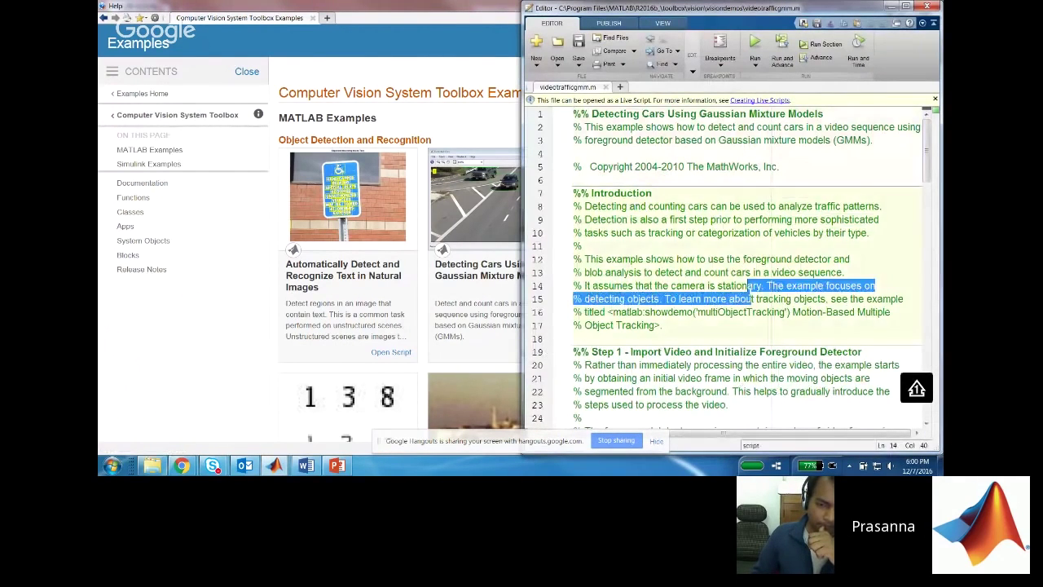
{"action": "scroll", "coordinate": [734, 269], "scroll_direction": "down", "scroll_amount": 2}
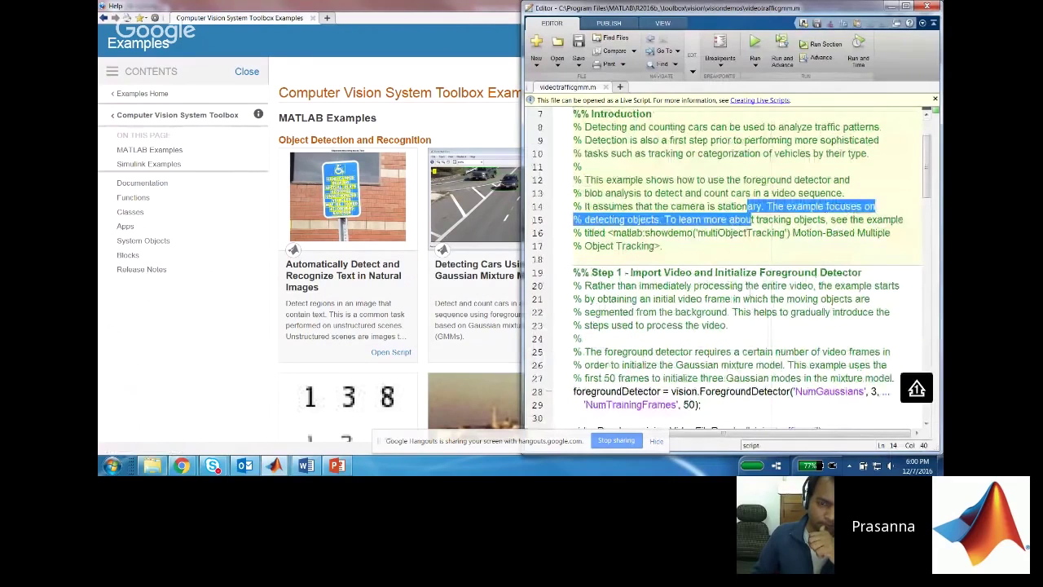
{"action": "scroll", "coordinate": [750, 291], "scroll_direction": "down", "scroll_amount": 1}
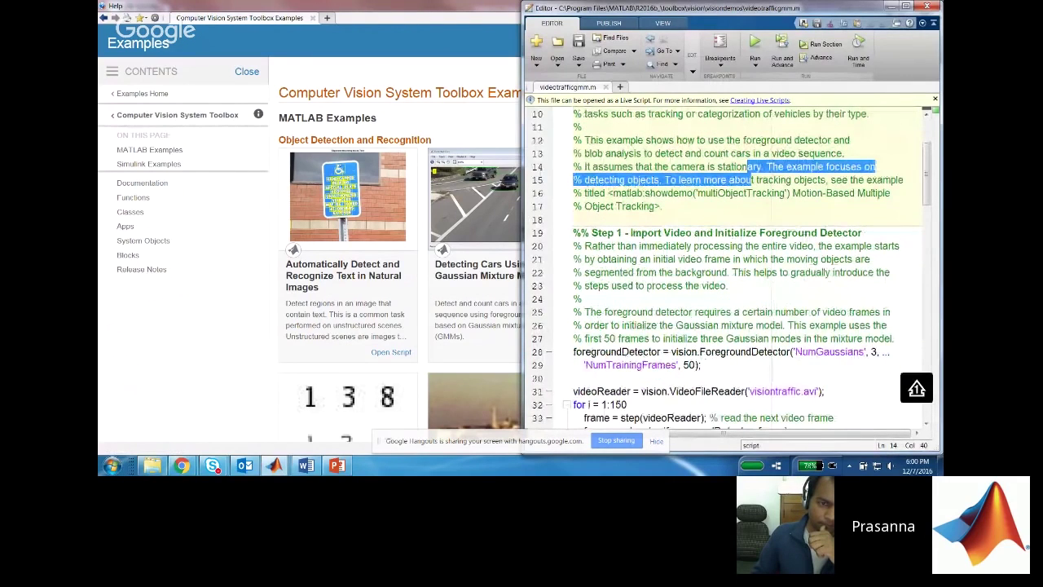
{"action": "left_click", "coordinate": [919, 10]}
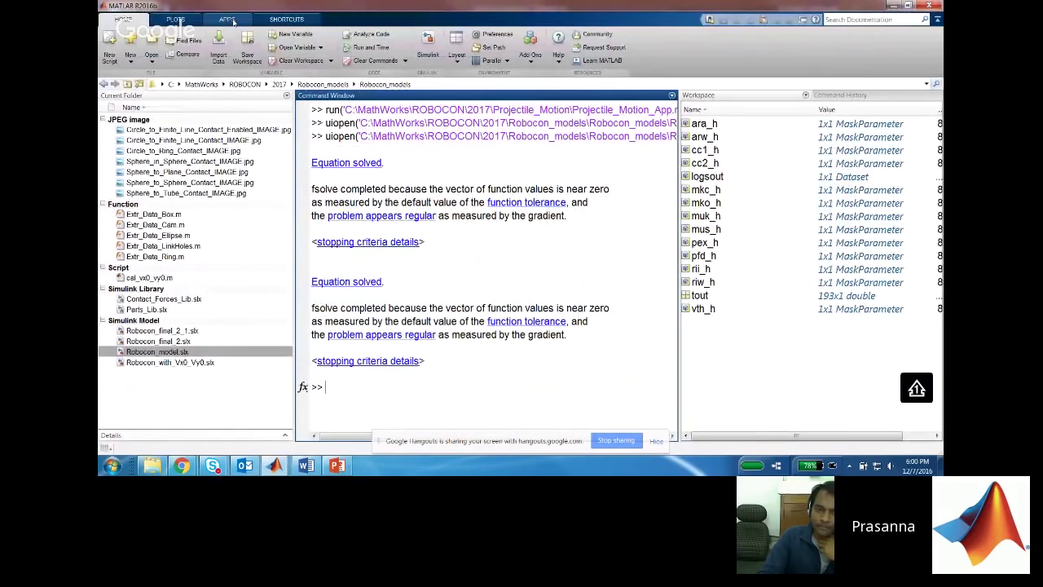
Browse the full Apps gallery and start the Color Thresholder app
{"action": "left_click", "coordinate": [232, 21]}
{"action": "left_click", "coordinate": [762, 57]}
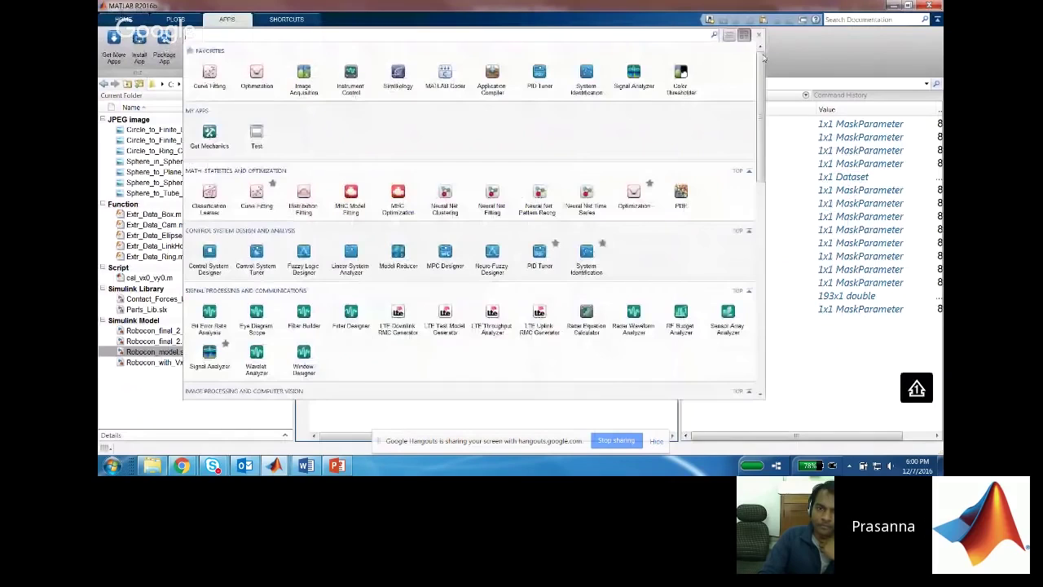
{"action": "left_click_drag", "start_coordinate": [763, 85], "coordinate": [764, 169]}
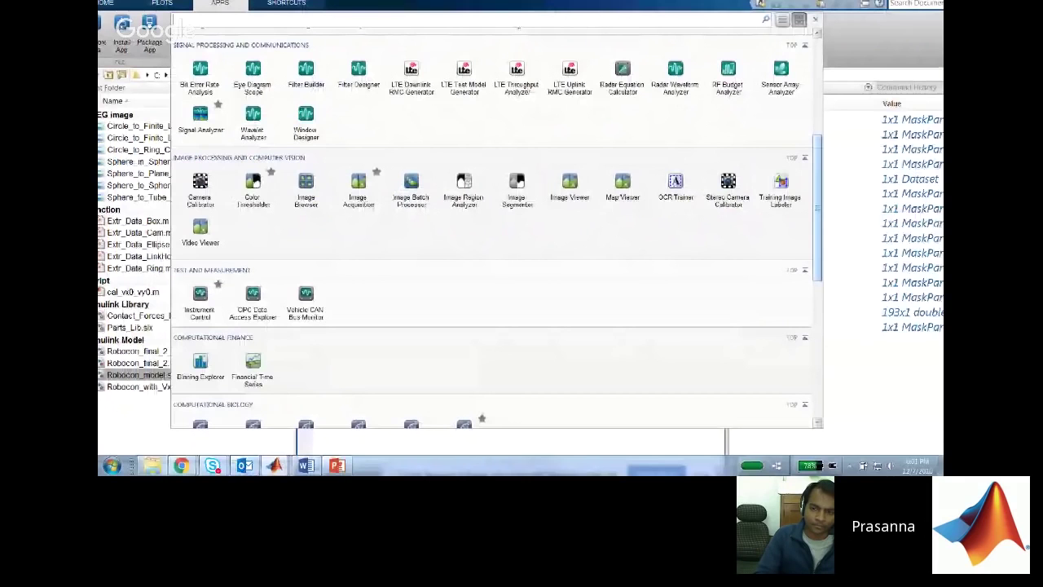
{"action": "key", "text": "Escape"}
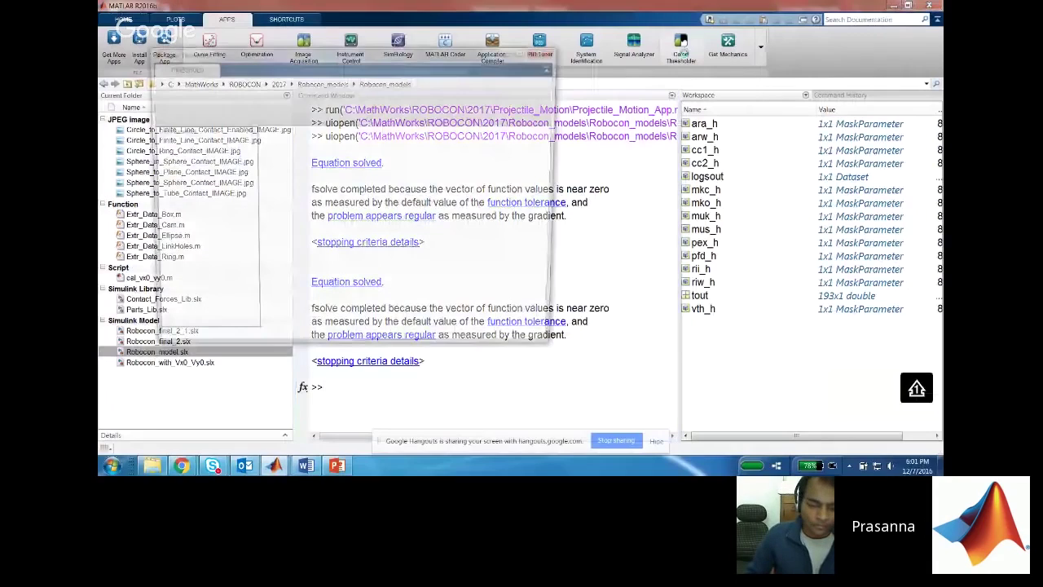
{"action": "left_click", "coordinate": [681, 41]}
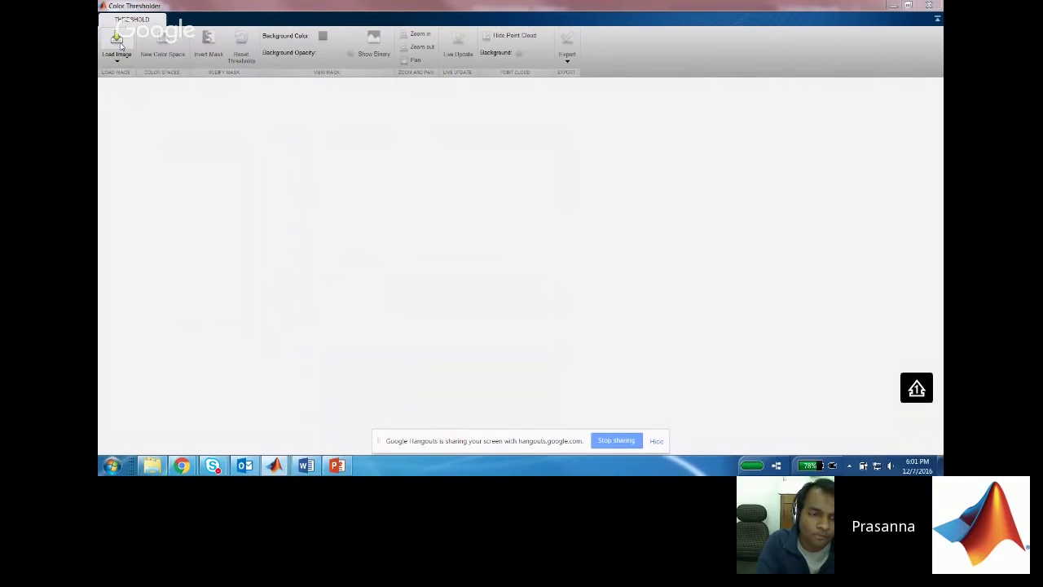
Load the ColorDetection image from ROBOCON\2017 into the Color Thresholder
{"action": "left_click", "coordinate": [118, 42]}
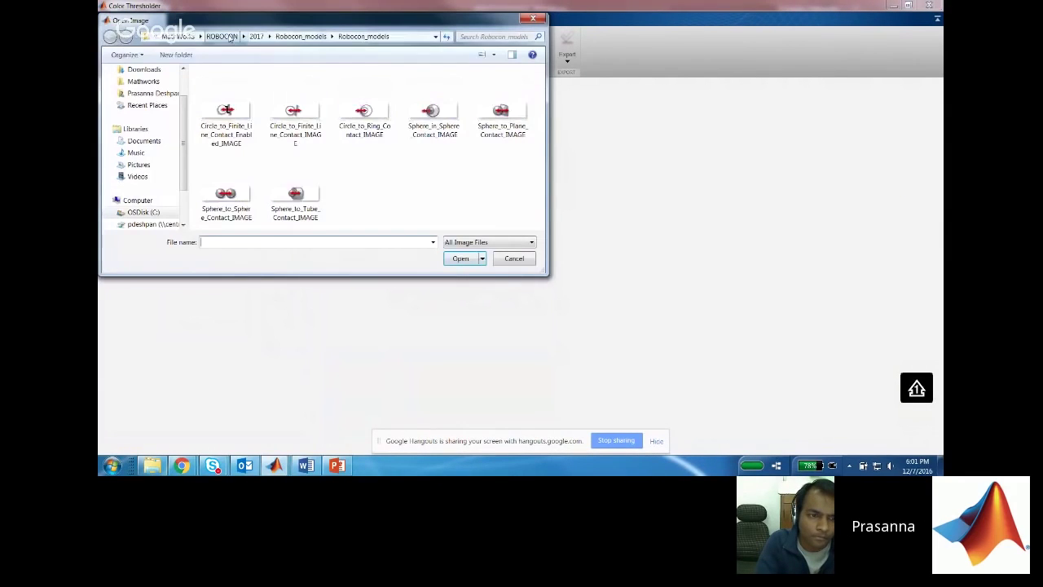
{"action": "left_click", "coordinate": [228, 37]}
{"action": "left_click", "coordinate": [234, 100]}
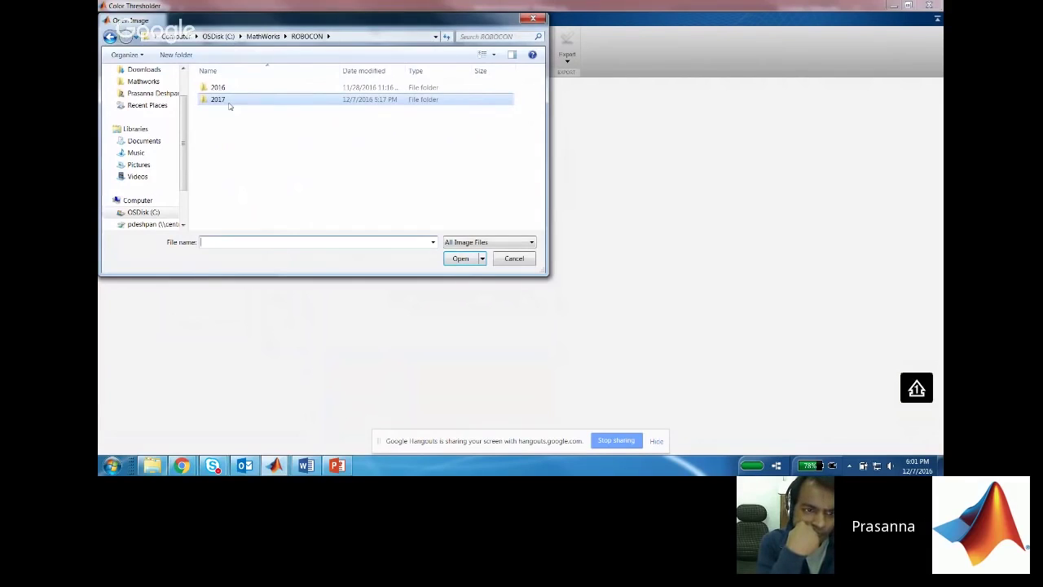
{"action": "double_click", "coordinate": [232, 102]}
{"action": "left_click", "coordinate": [499, 116]}
{"action": "double_click", "coordinate": [499, 116]}
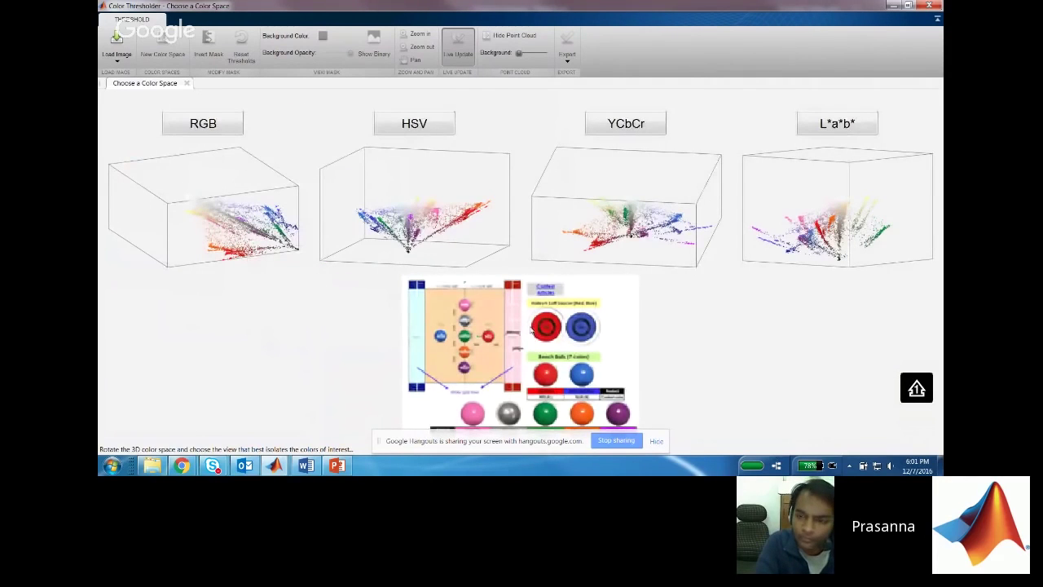
Choose the RGB colour space and hide the 3D point cloud, leaving R, G, B histograms
{"action": "left_click", "coordinate": [201, 128]}
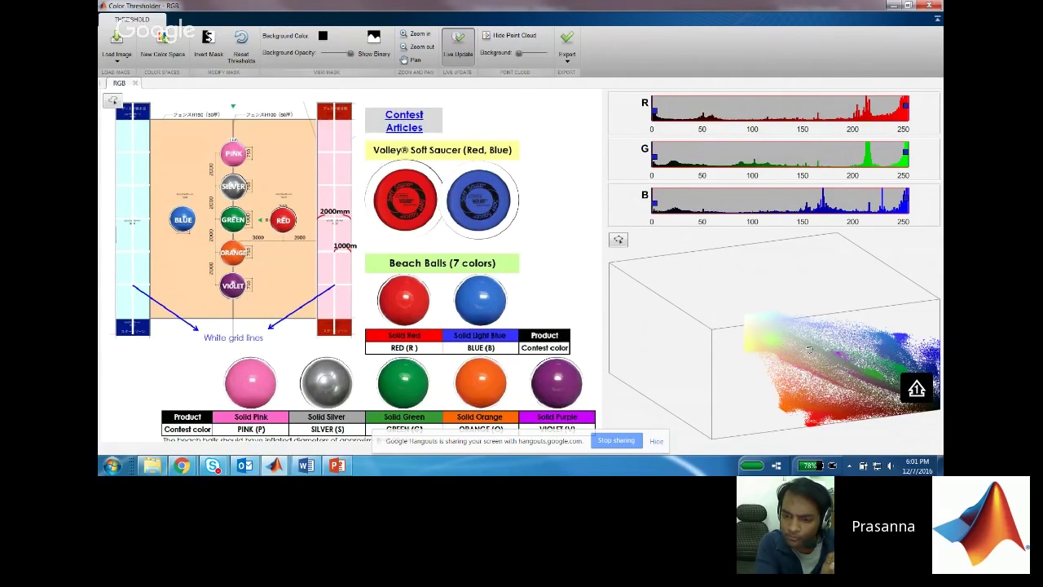
{"action": "left_click", "coordinate": [515, 35]}
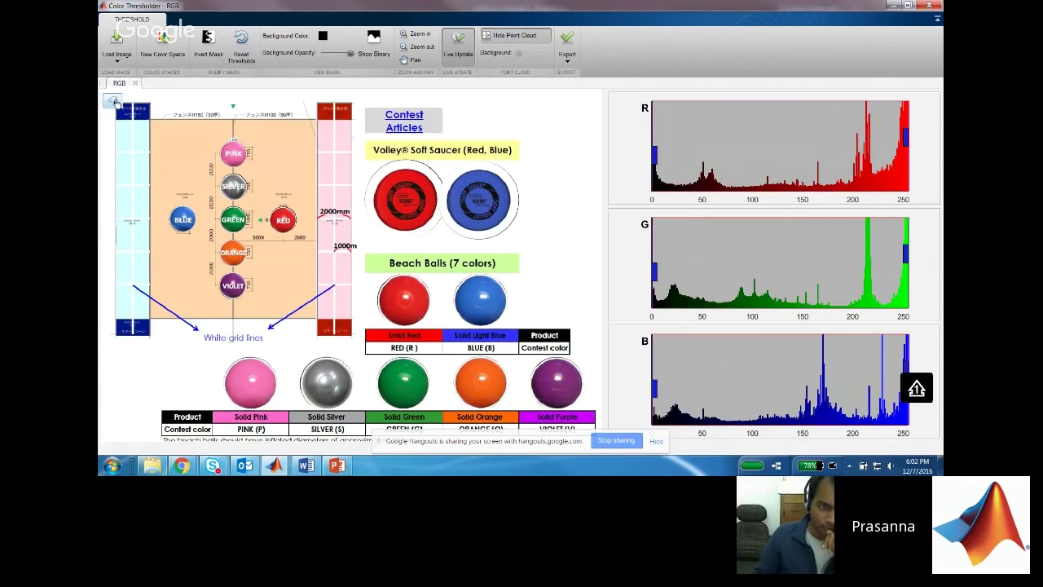
{"action": "left_click", "coordinate": [113, 100]}
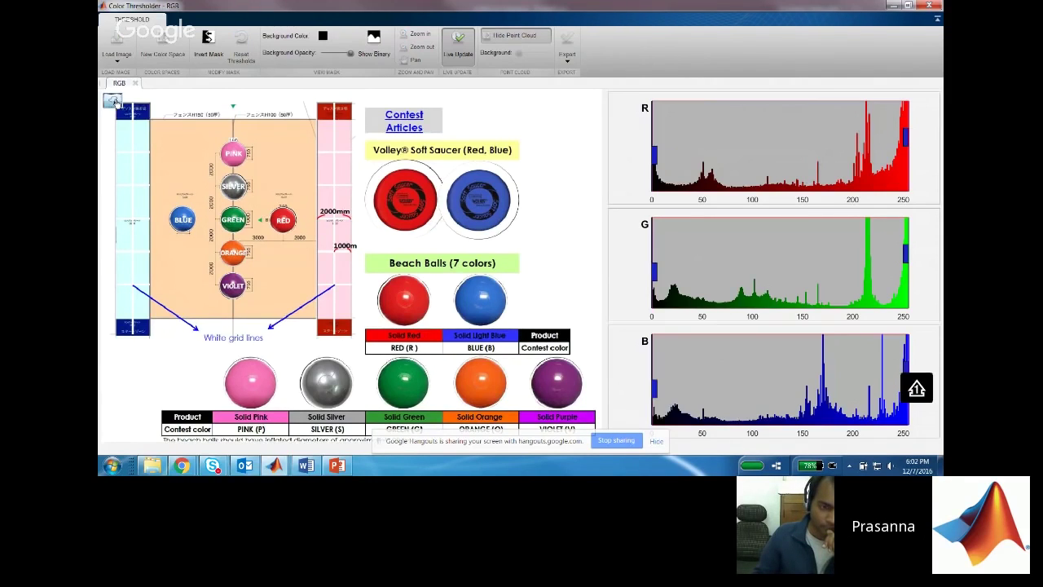
Outline the red ball, view its binary mask, and export the RGB thresholds as a createMask function
{"action": "left_click", "coordinate": [391, 287]}
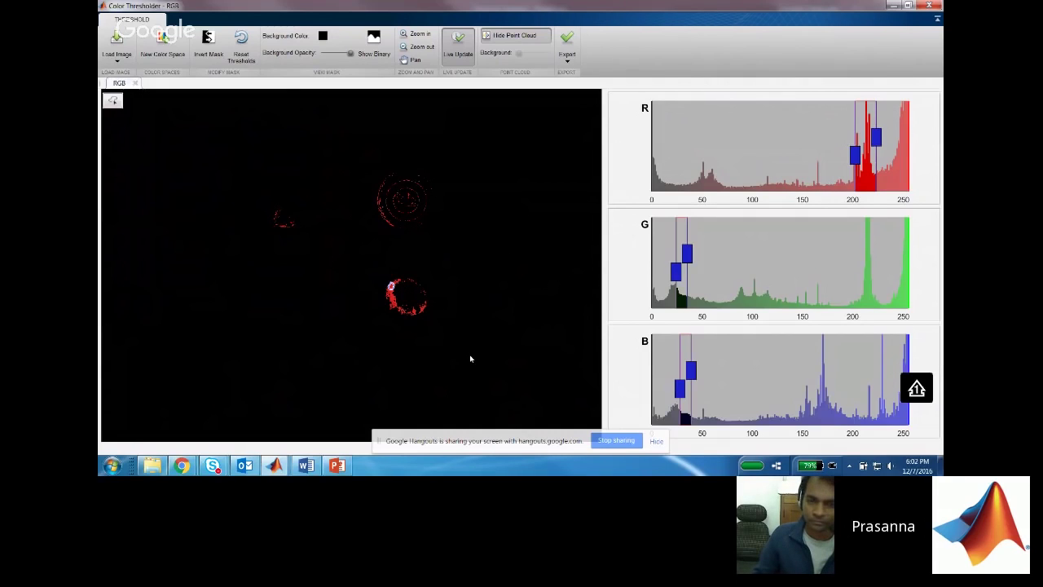
{"action": "left_click", "coordinate": [373, 45]}
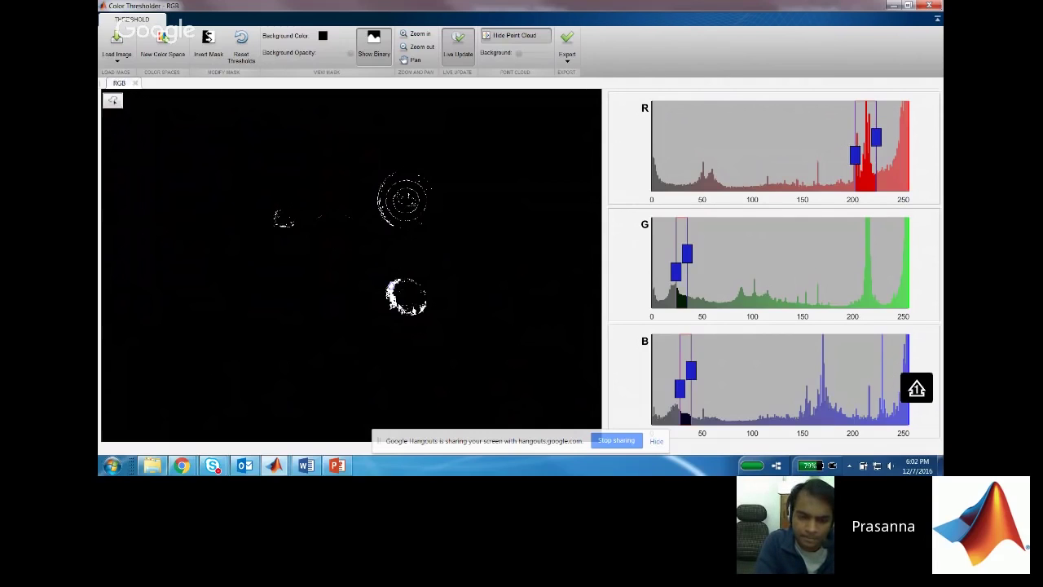
{"action": "left_click", "coordinate": [568, 59]}
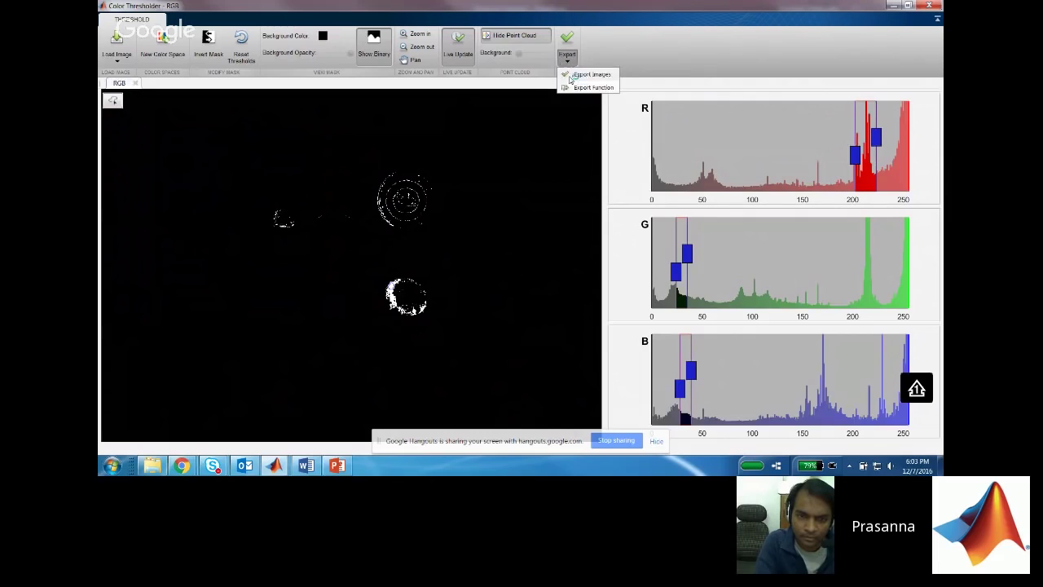
{"action": "left_click", "coordinate": [580, 93]}
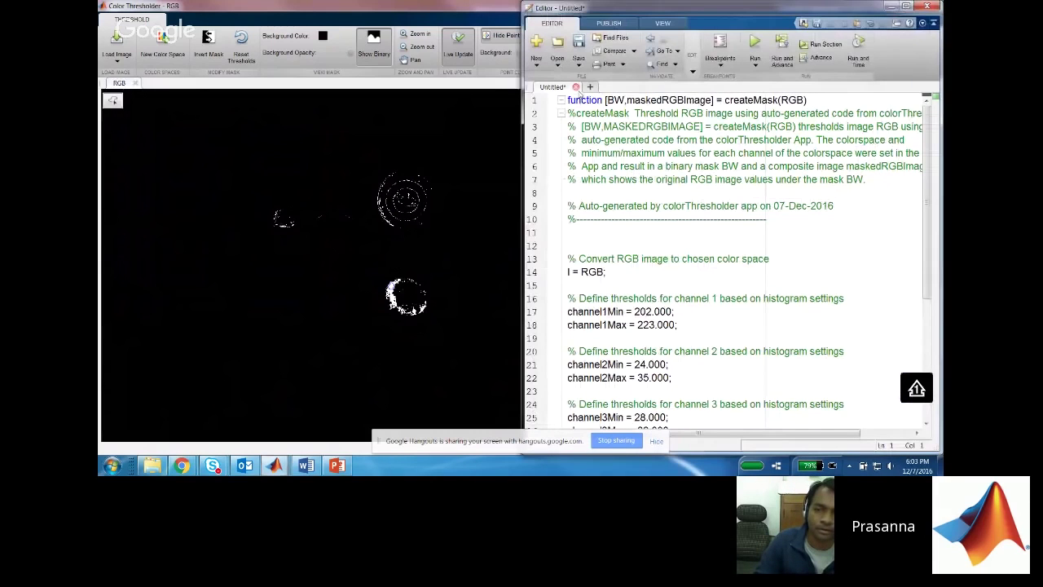
{"action": "left_click", "coordinate": [657, 189]}
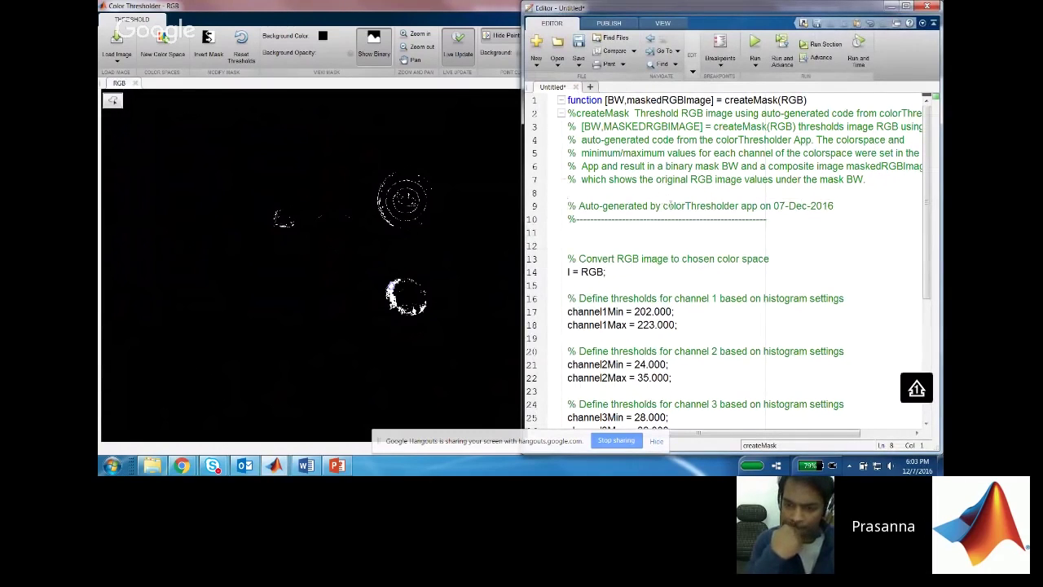
{"action": "scroll", "coordinate": [664, 200], "scroll_direction": "down", "scroll_amount": 3}
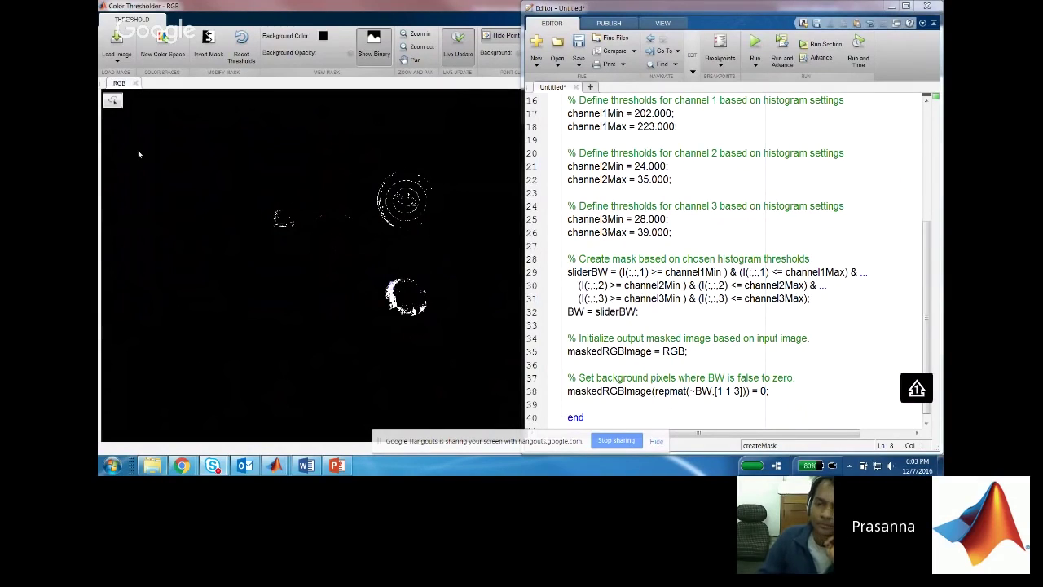
Close the createMask code without saving and list hardware support packages in Add-On Explorer
{"action": "left_click", "coordinate": [924, 6]}
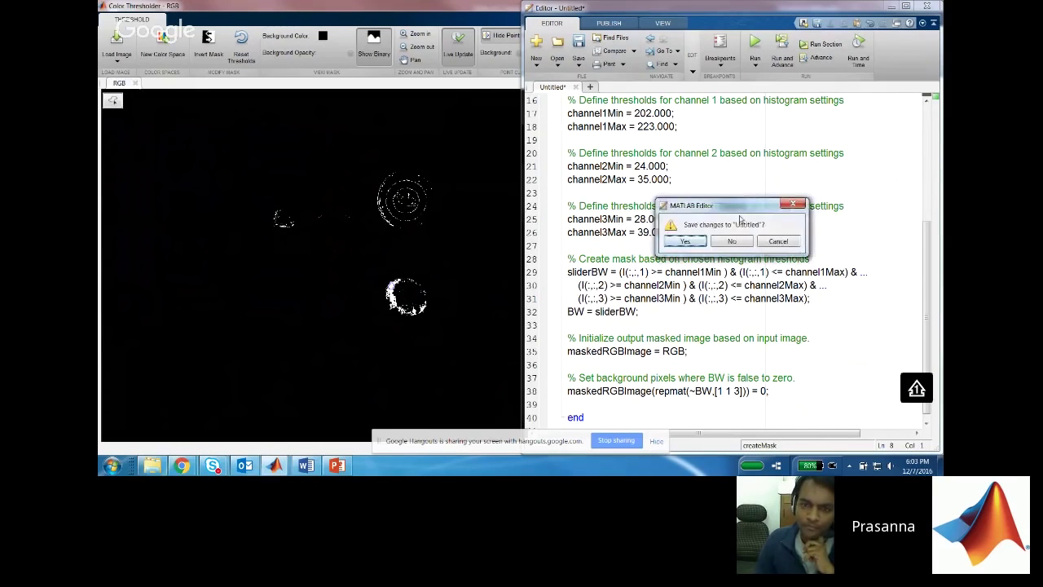
{"action": "left_click", "coordinate": [732, 242]}
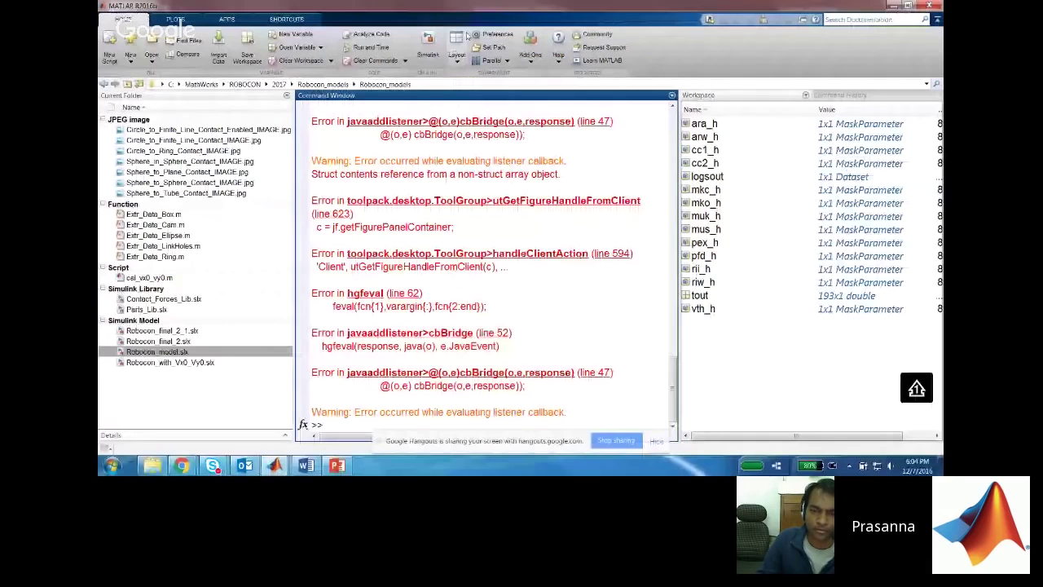
{"action": "left_click", "coordinate": [530, 49]}
{"action": "left_click", "coordinate": [557, 154]}
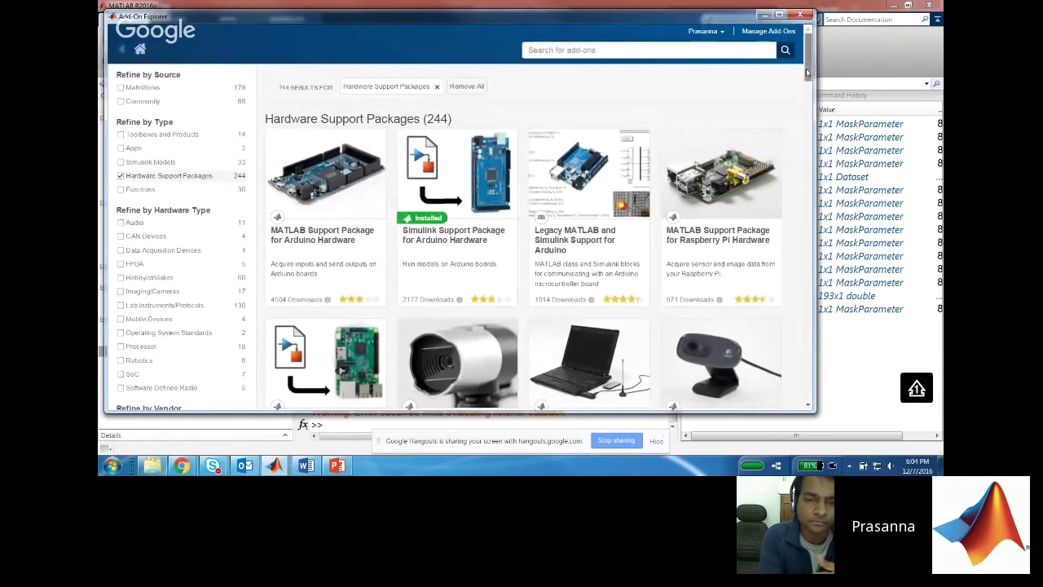
Filter hardware support packages to Imaging/Cameras, showing 17 including USB webcam and Kinect
{"action": "left_click_drag", "start_coordinate": [809, 75], "coordinate": [811, 88]}
{"action": "scroll", "coordinate": [811, 88], "scroll_direction": "down", "scroll_amount": 5}
{"action": "scroll", "coordinate": [791, 85], "scroll_direction": "up", "scroll_amount": 8}
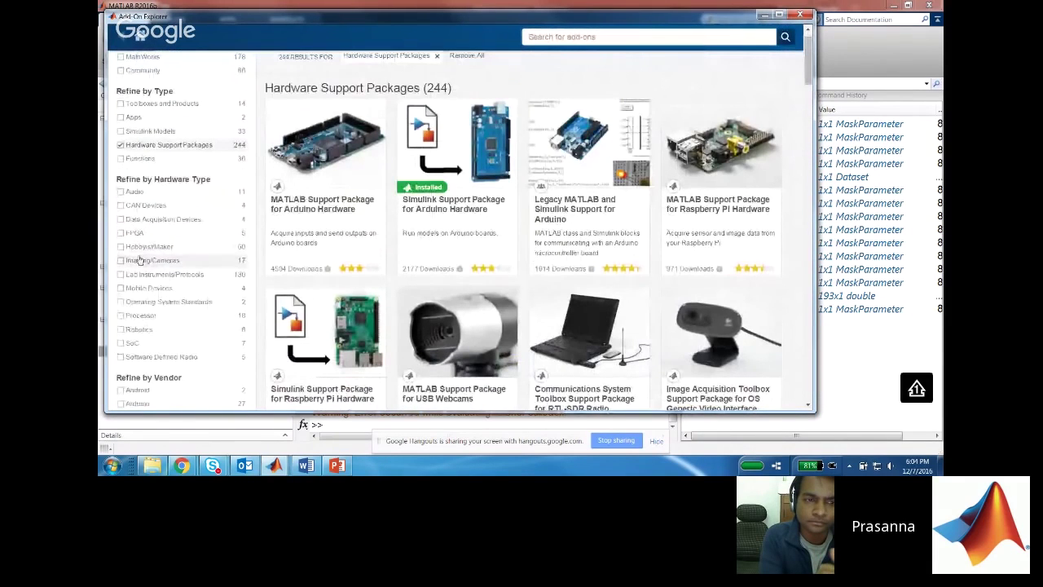
{"action": "left_click", "coordinate": [121, 262]}
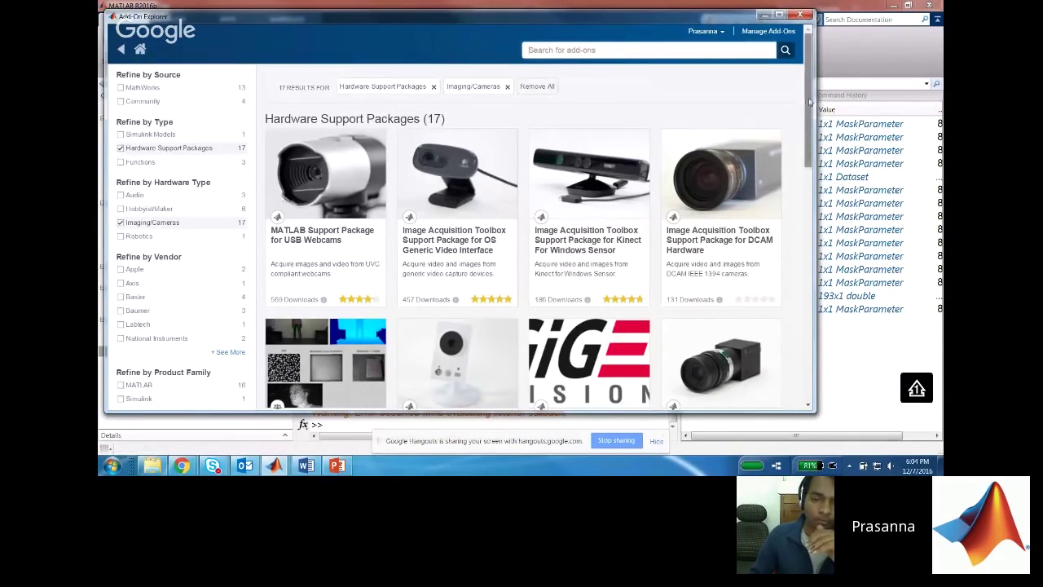
{"action": "mouse_move", "coordinate": [810, 101]}
{"action": "left_mouse_down"}
{"action": "mouse_move", "coordinate": [813, 163]}
{"action": "mouse_move", "coordinate": [810, 93]}
{"action": "left_mouse_up"}
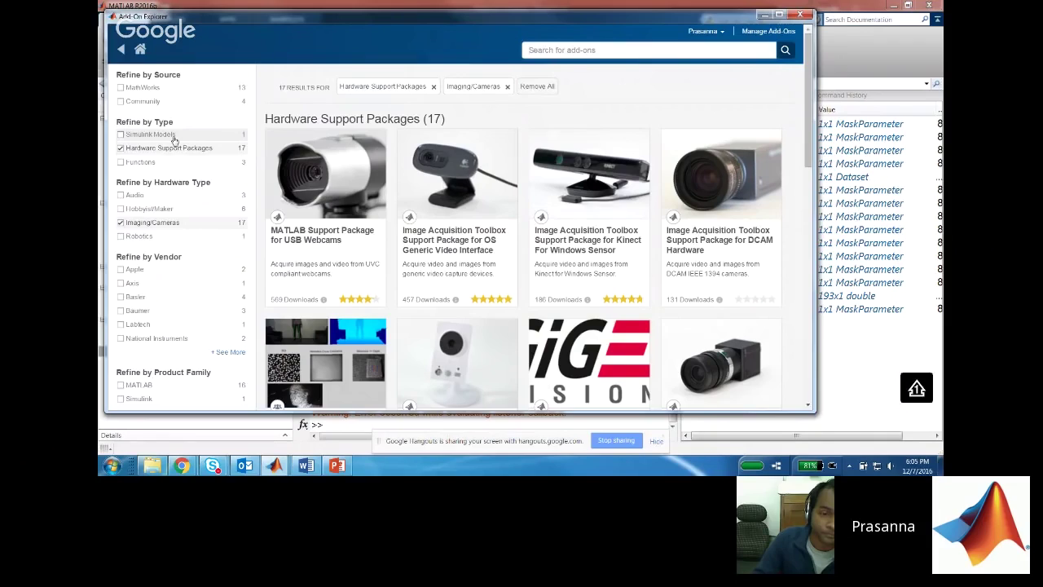
Clear the Imaging/Cameras filter and view the Simulink Support Package for Arduino Hardware details
{"action": "left_click", "coordinate": [121, 224]}
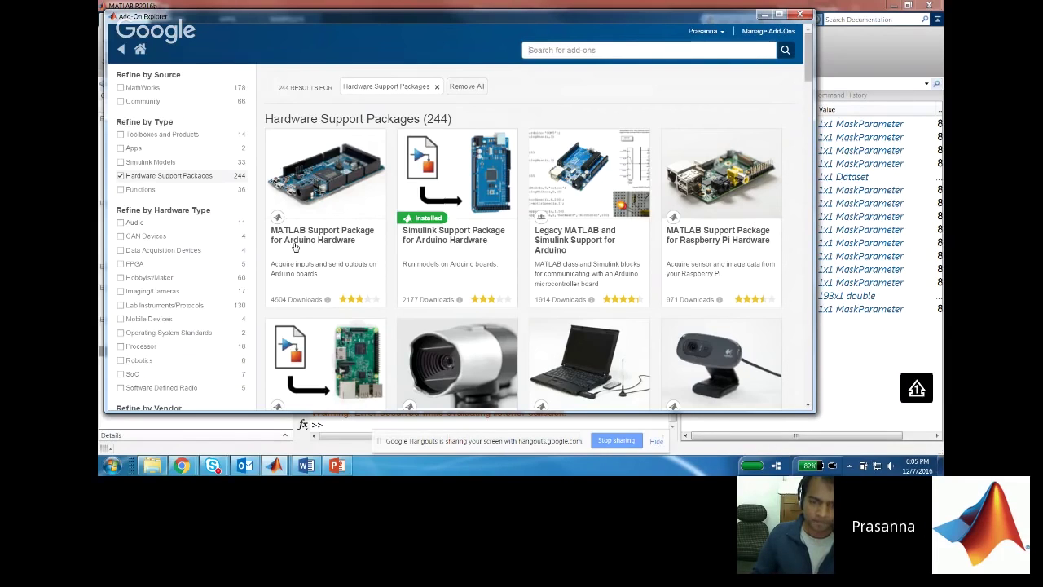
{"action": "left_click", "coordinate": [458, 204]}
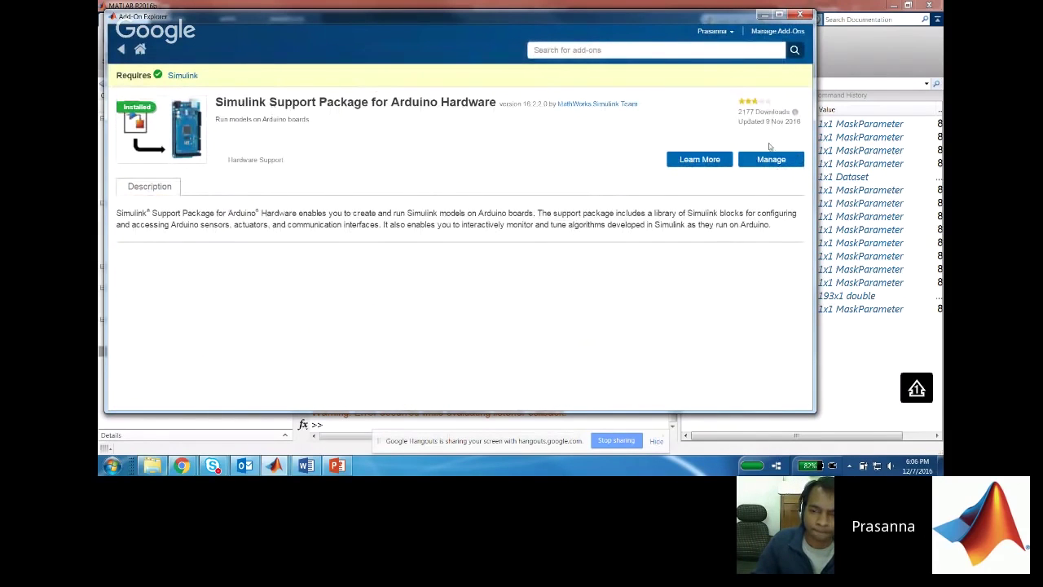
{"action": "left_click", "coordinate": [121, 49]}
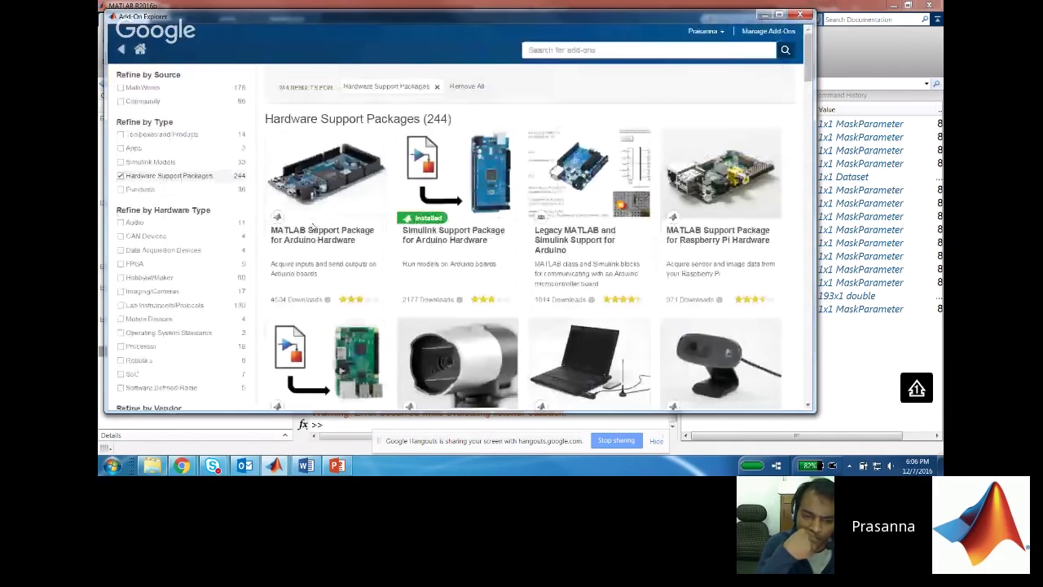
Check the MATLAB Support Package for Arduino Hardware install options, then bring the Simulink Library Browser forward
{"action": "left_click", "coordinate": [332, 203]}
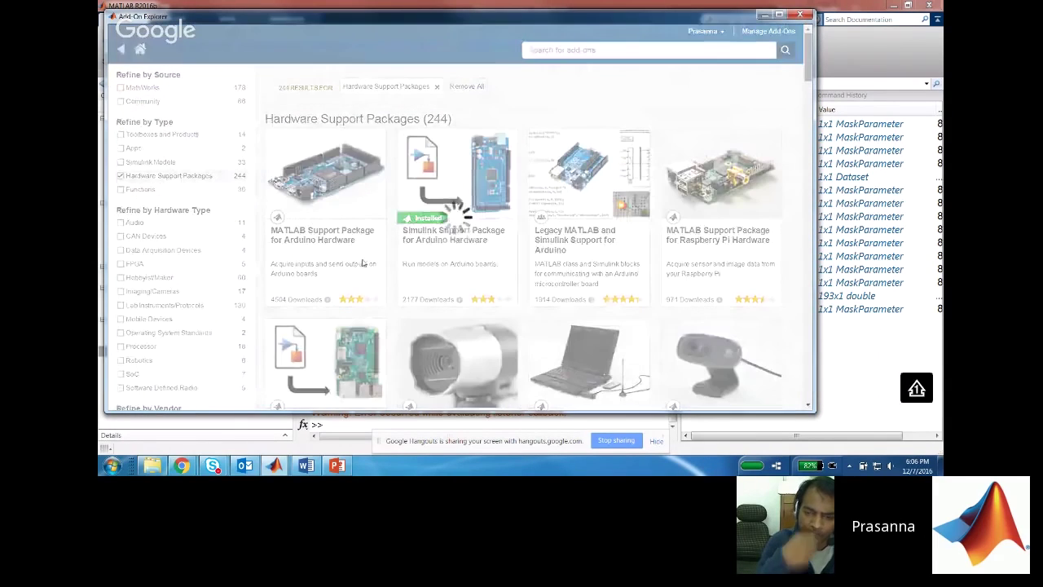
{"action": "left_click", "coordinate": [794, 141]}
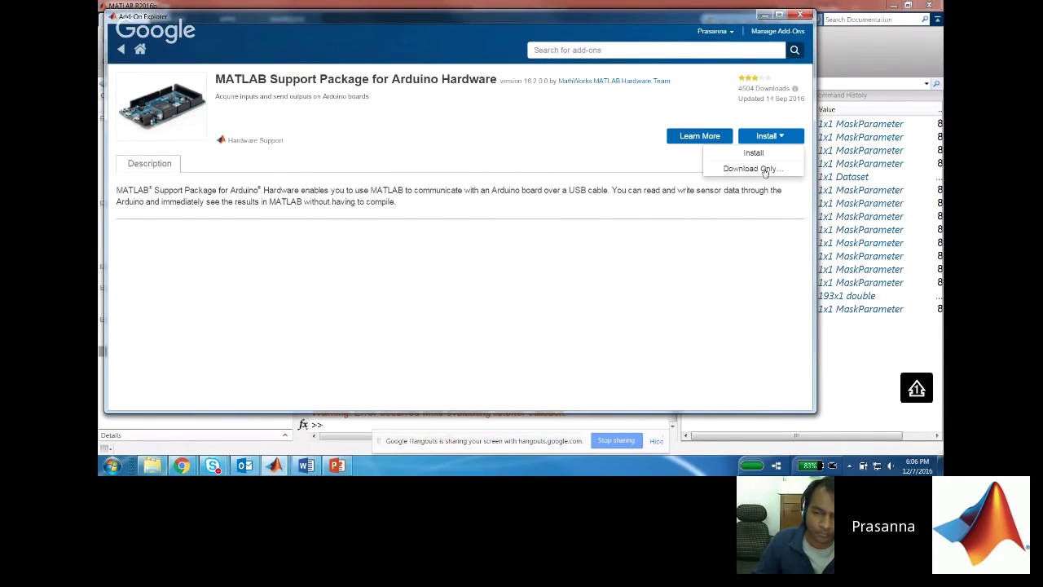
{"action": "left_click", "coordinate": [121, 50]}
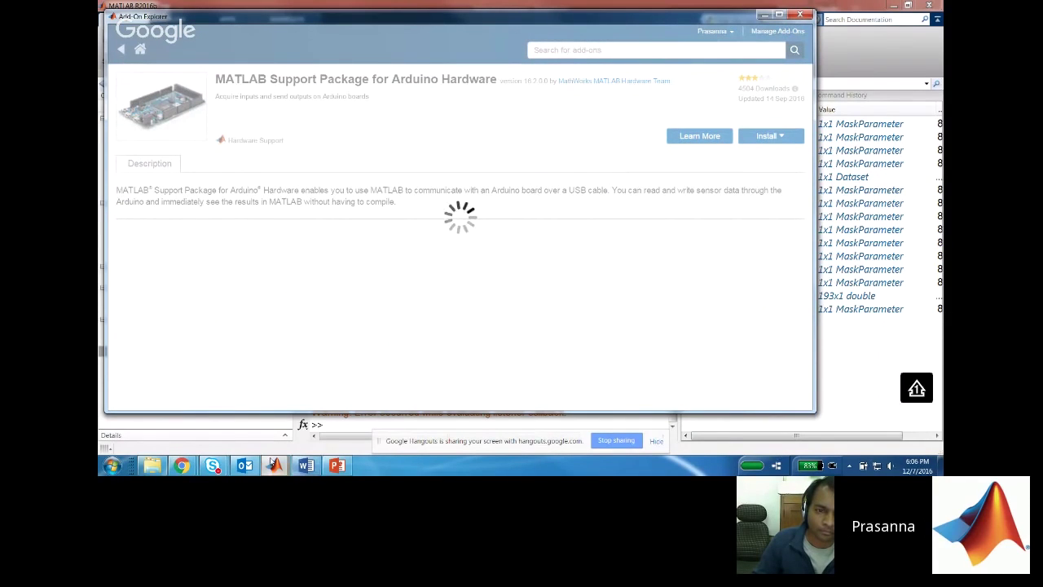
{"action": "mouse_move", "coordinate": [275, 464]}
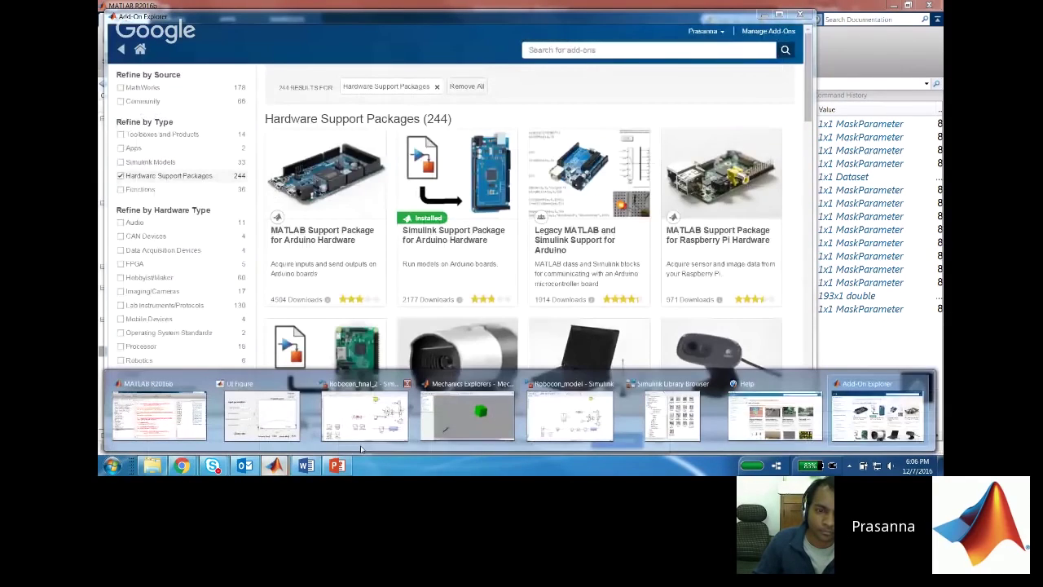
{"action": "left_click", "coordinate": [673, 416]}
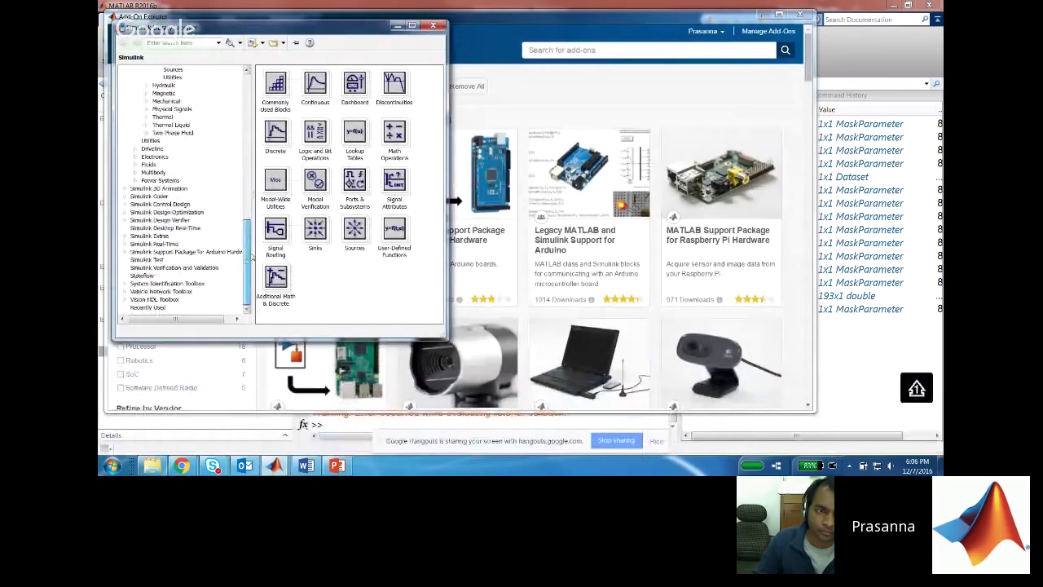
Browse the Common Arduino block library, then return to the main MATLAB desktop
{"action": "left_click", "coordinate": [233, 251]}
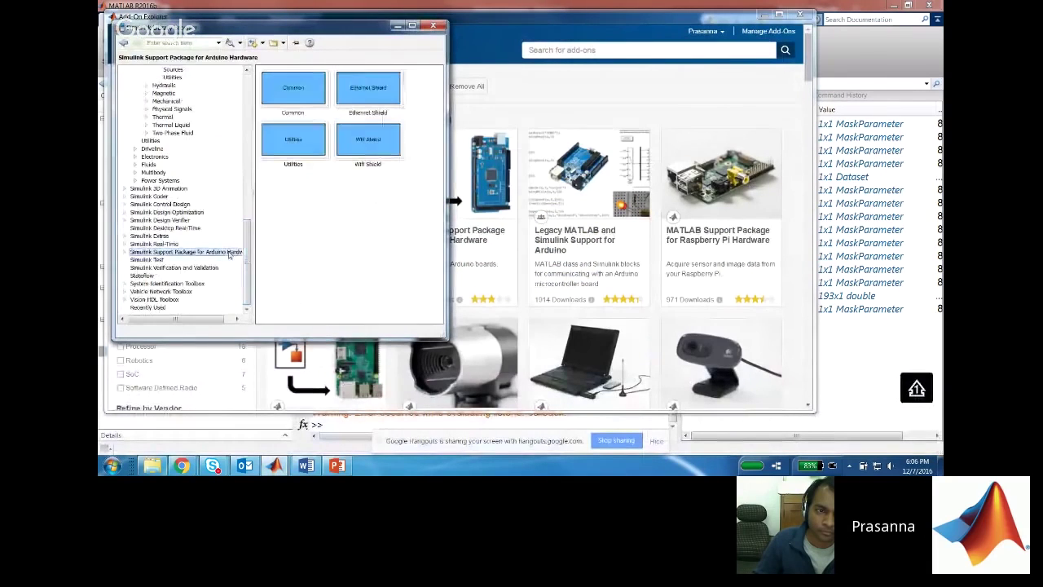
{"action": "double_click", "coordinate": [294, 104]}
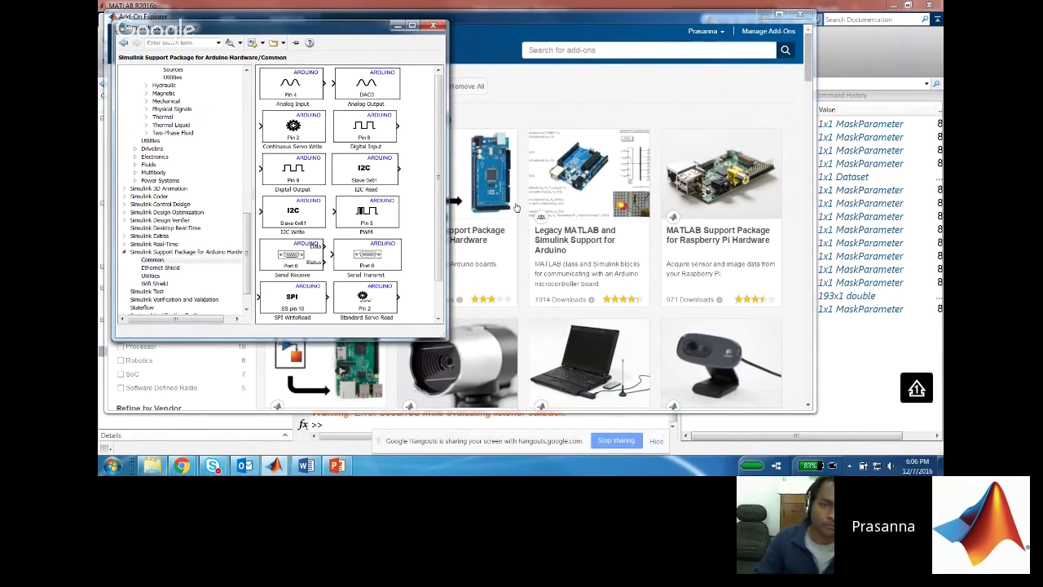
{"action": "left_click", "coordinate": [902, 48]}
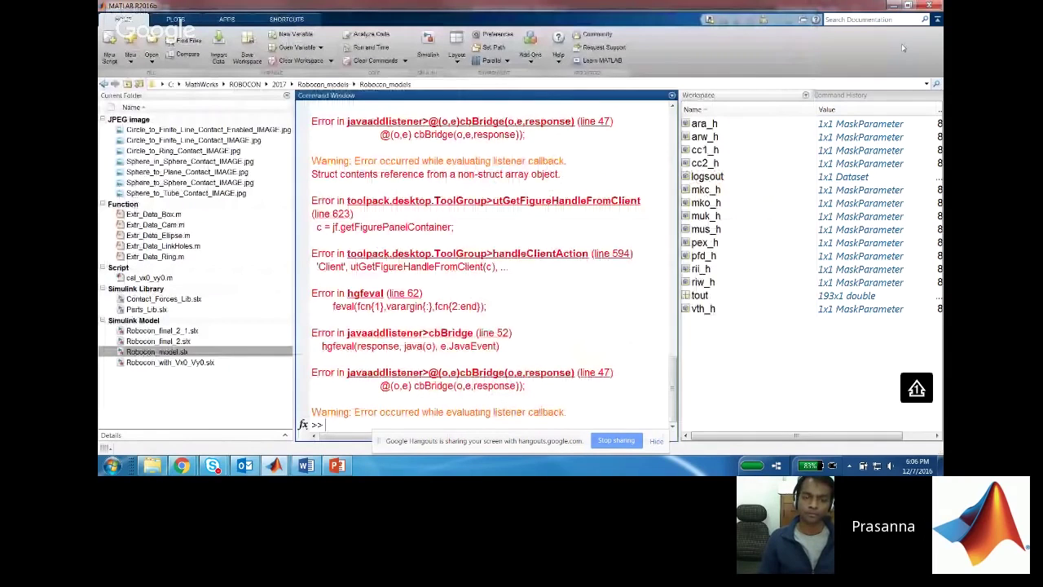
Open model4.slx from the ArduinoWS_Folder shortcut's 2016a_Updated work folder
{"action": "left_click", "coordinate": [286, 19]}
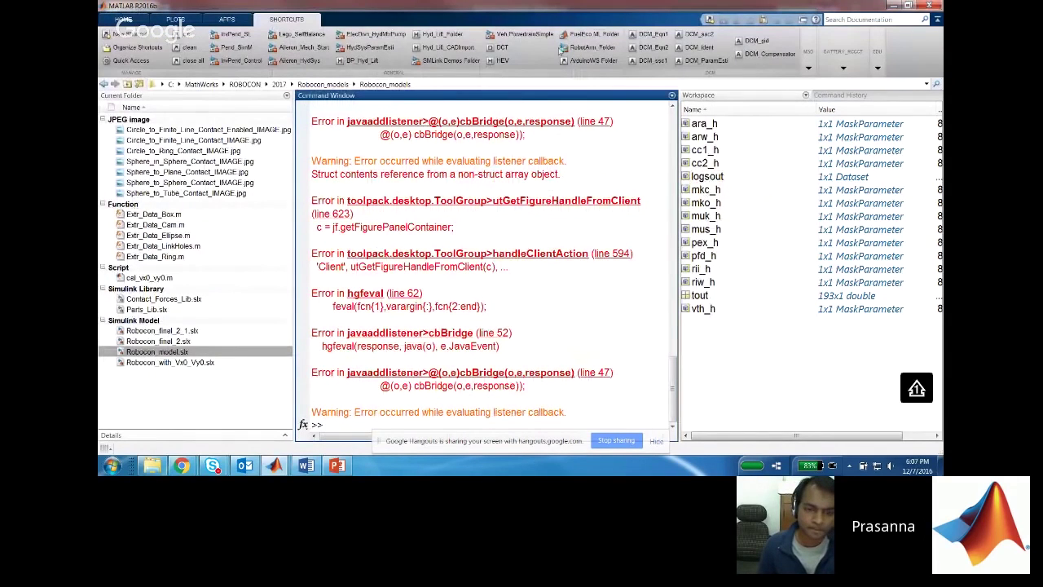
{"action": "left_click", "coordinate": [570, 61]}
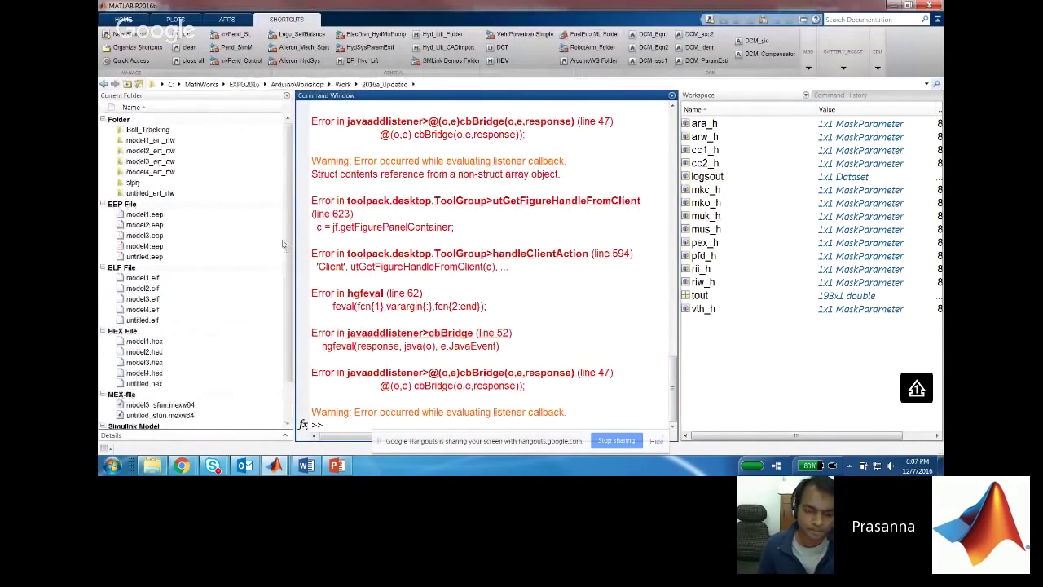
{"action": "left_click", "coordinate": [142, 372]}
{"action": "scroll", "coordinate": [141, 372], "scroll_direction": "down", "scroll_amount": 2}
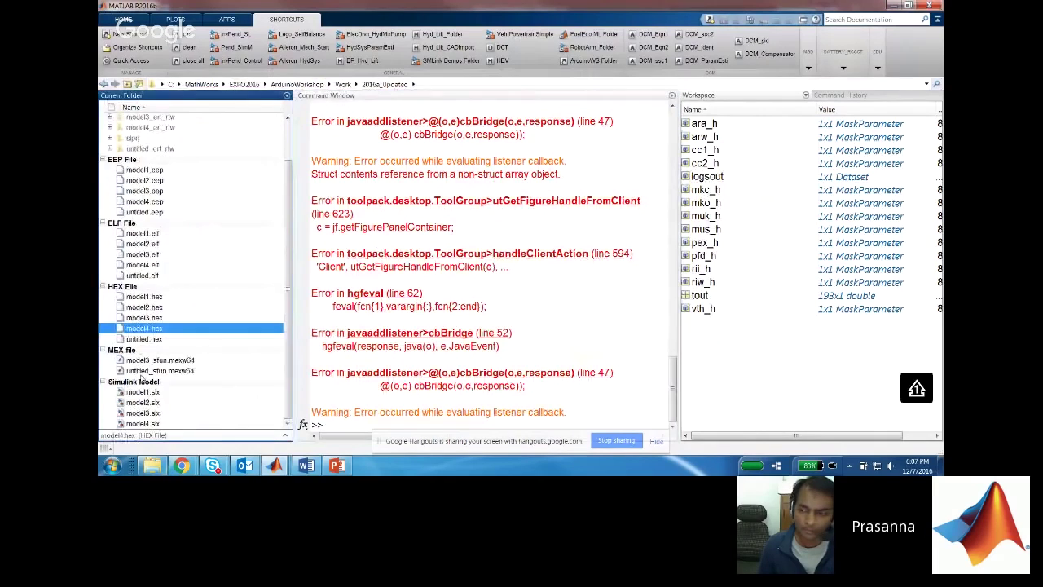
{"action": "left_click", "coordinate": [142, 423]}
{"action": "key", "text": "Return"}
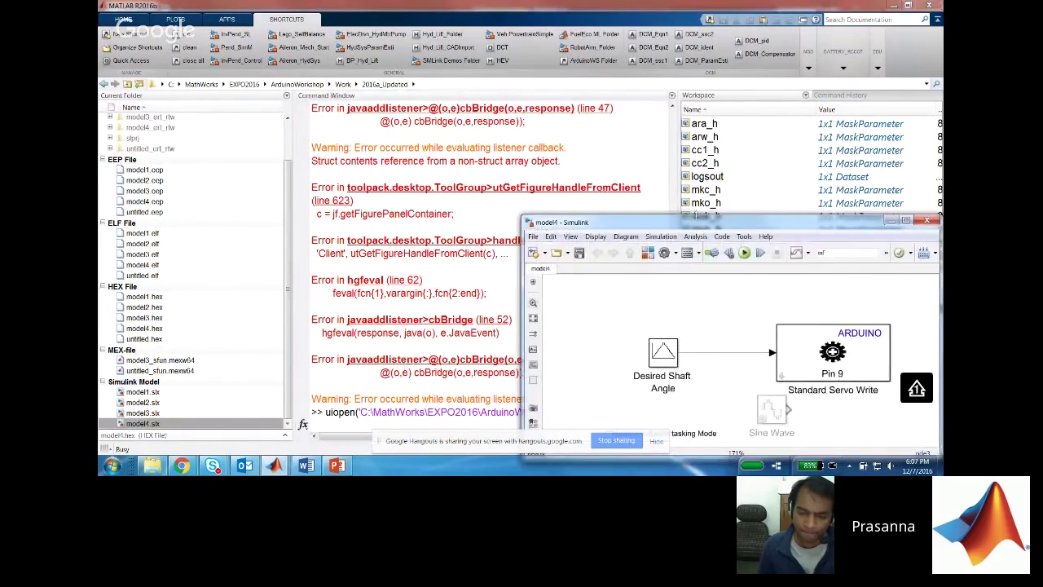
Move the model4 window to the top-left, select the Standard Servo Write block, and widen the window
{"action": "left_click_drag", "start_coordinate": [701, 225], "coordinate": [396, 62]}
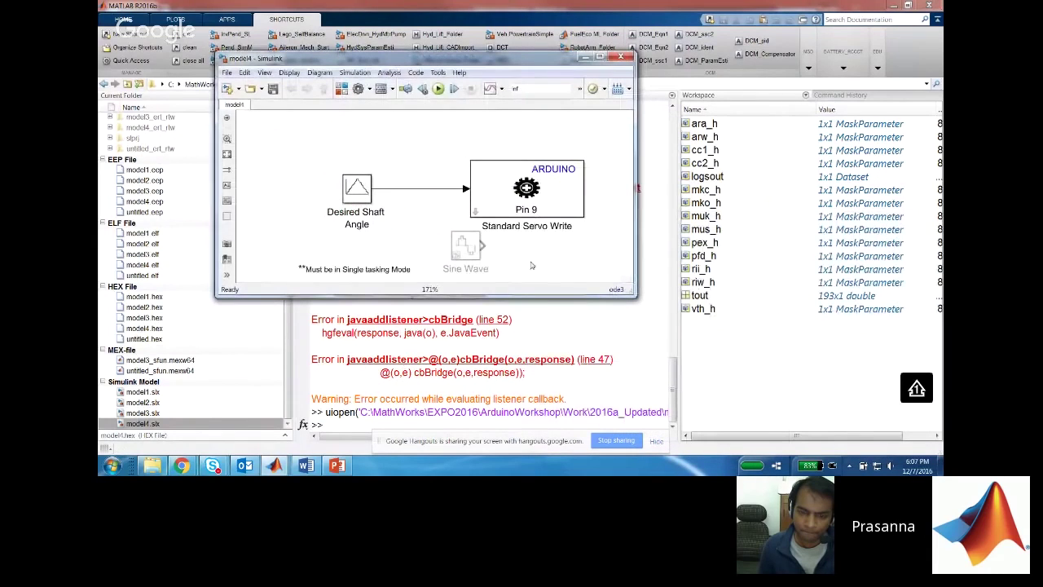
{"action": "left_click", "coordinate": [517, 175]}
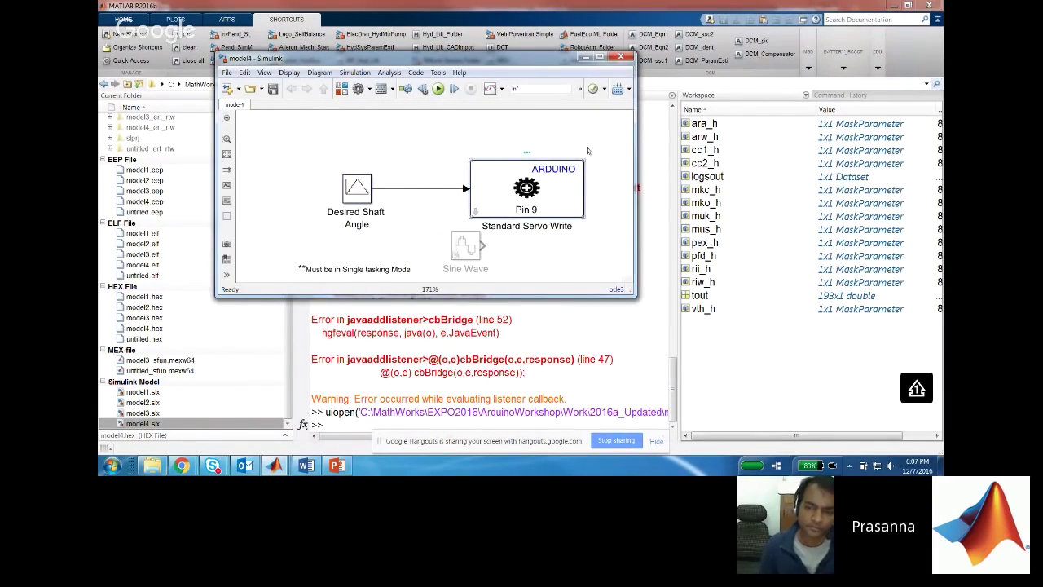
{"action": "left_click_drag", "start_coordinate": [633, 130], "coordinate": [710, 126]}
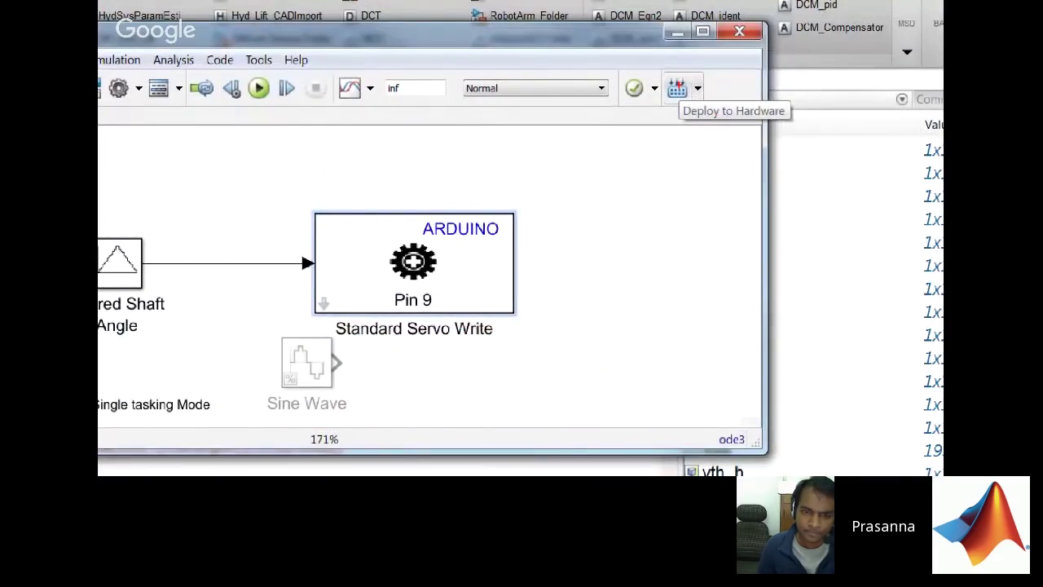
{"action": "mouse_move", "coordinate": [648, 63]}
{"action": "left_mouse_down"}
{"action": "mouse_move", "coordinate": [711, 127]}
{"action": "mouse_move", "coordinate": [795, 135]}
{"action": "left_mouse_up"}
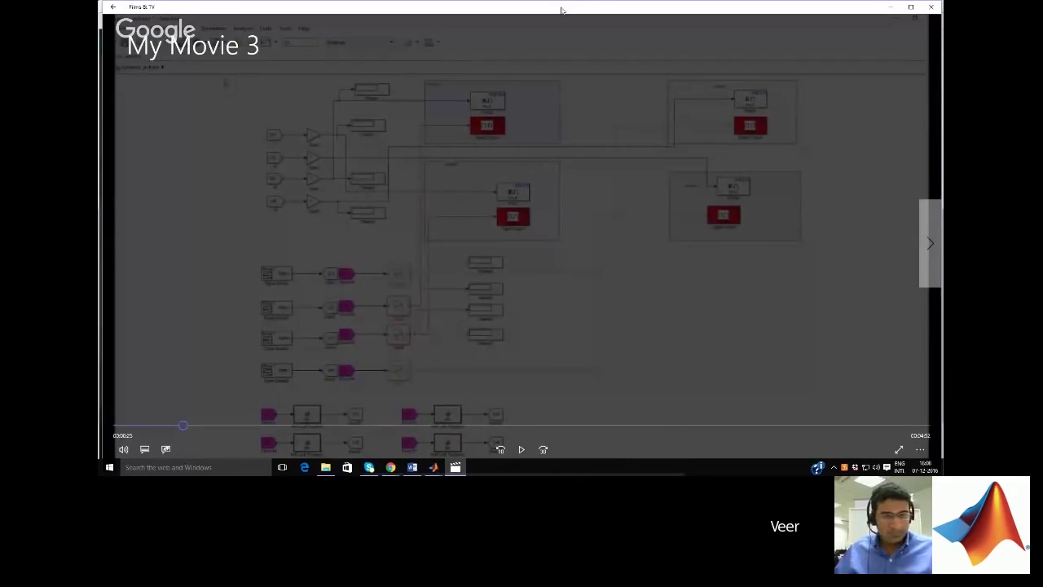
Restore the Films & TV player and play My Movie 3, then minimize it and show the Word script
{"action": "left_click_drag", "start_coordinate": [561, 10], "coordinate": [459, 2]}
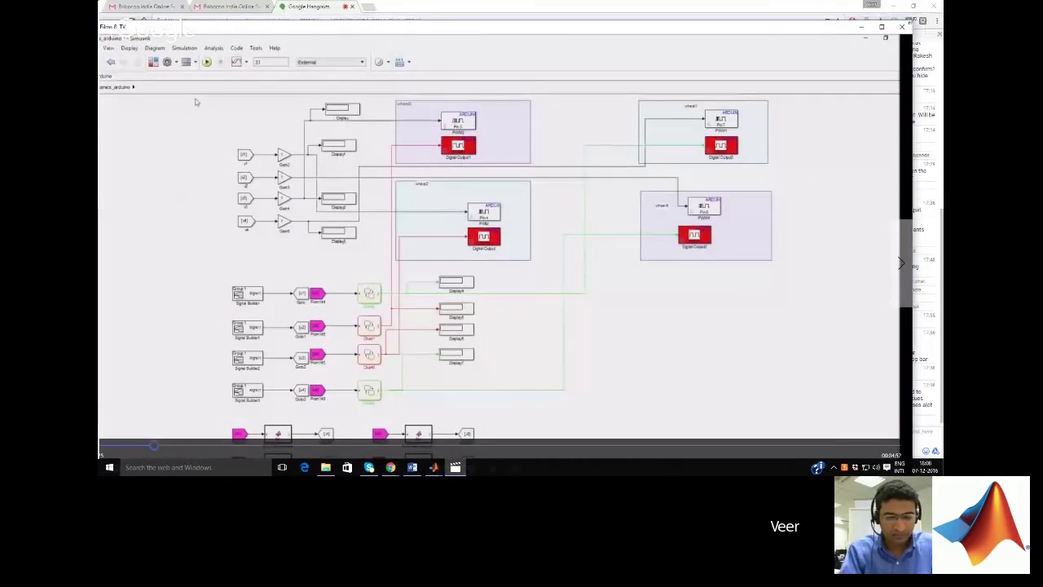
{"action": "double_click", "coordinate": [757, 28]}
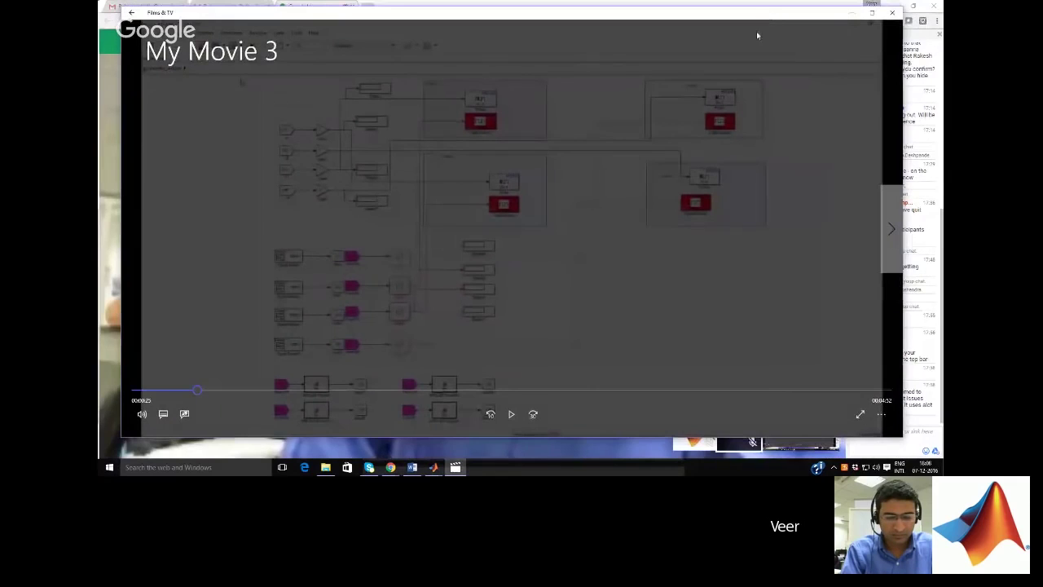
{"action": "left_click", "coordinate": [512, 414]}
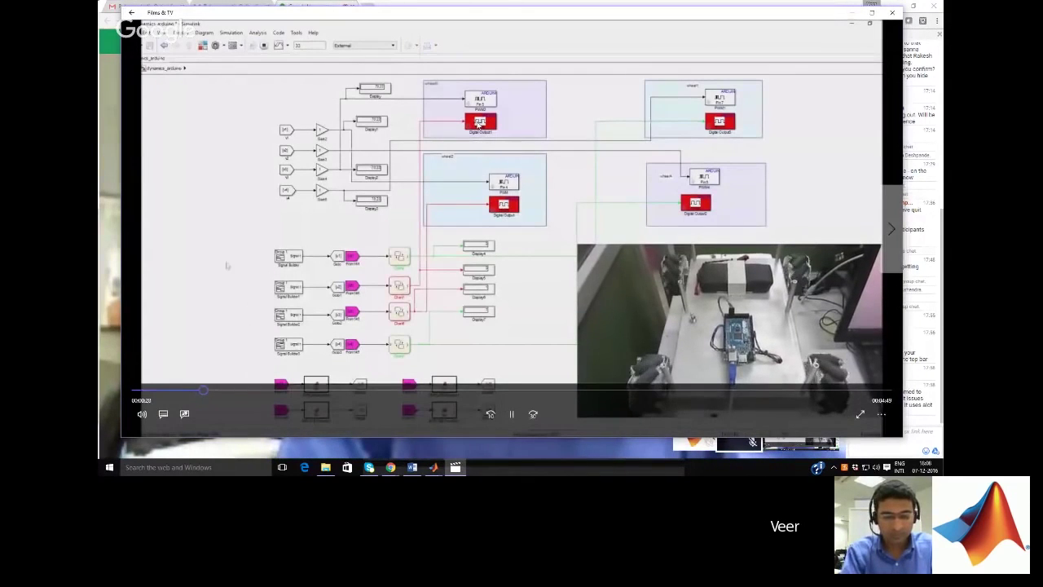
{"action": "mouse_move", "coordinate": [691, 346]}
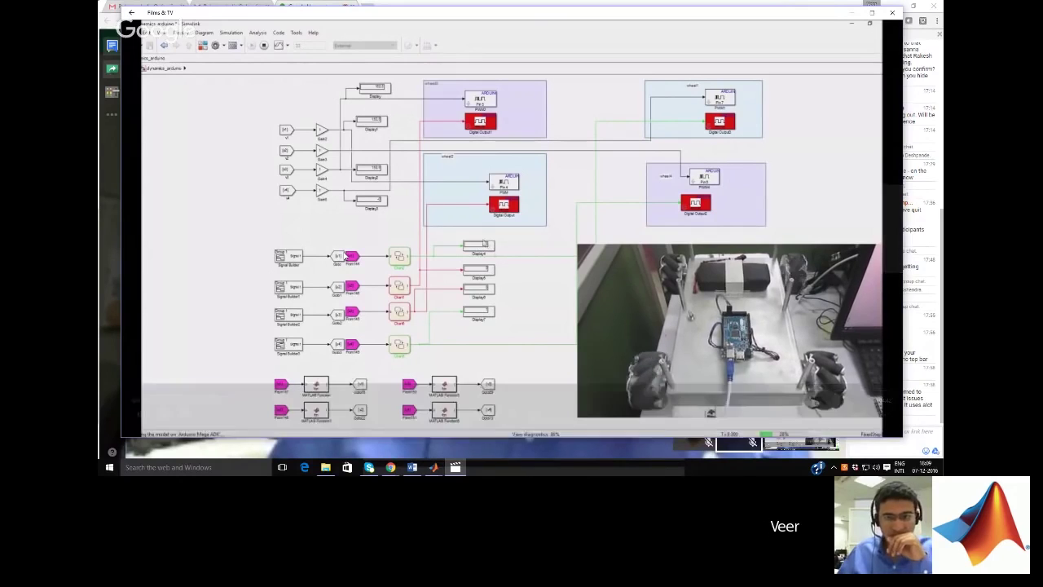
{"action": "mouse_move", "coordinate": [538, 310]}
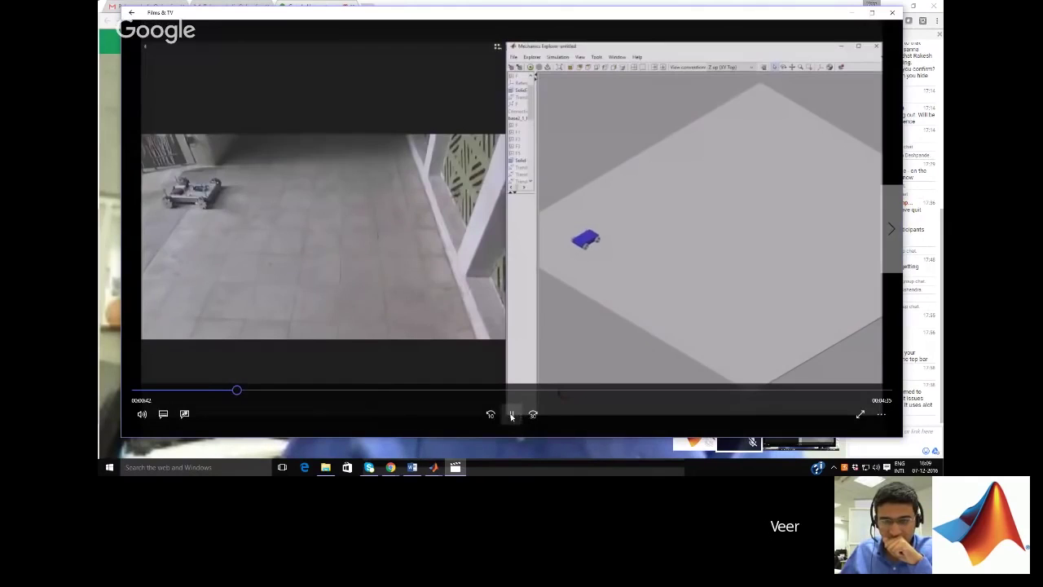
{"action": "mouse_move", "coordinate": [511, 416]}
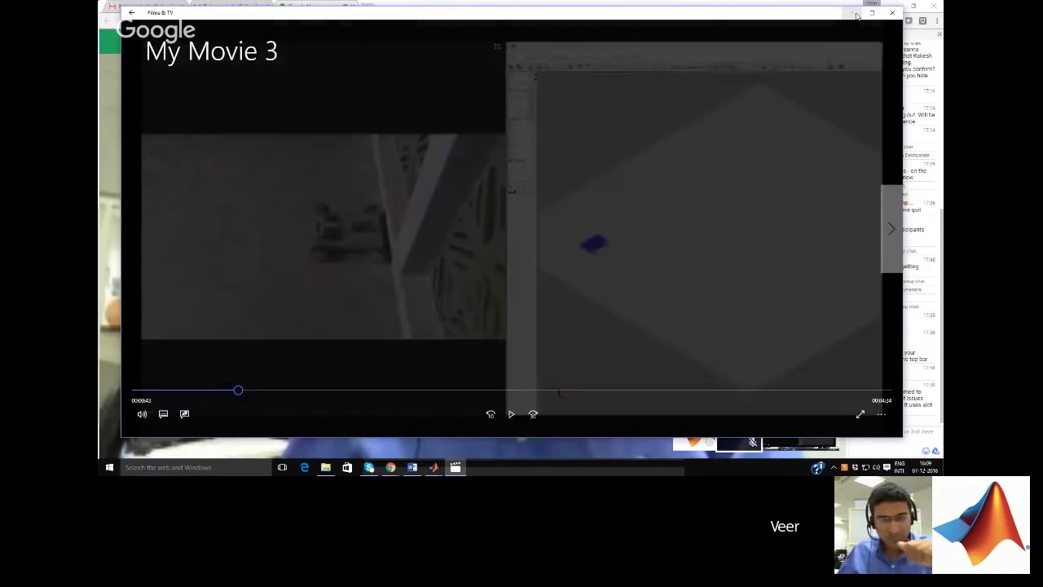
{"action": "left_click", "coordinate": [852, 14]}
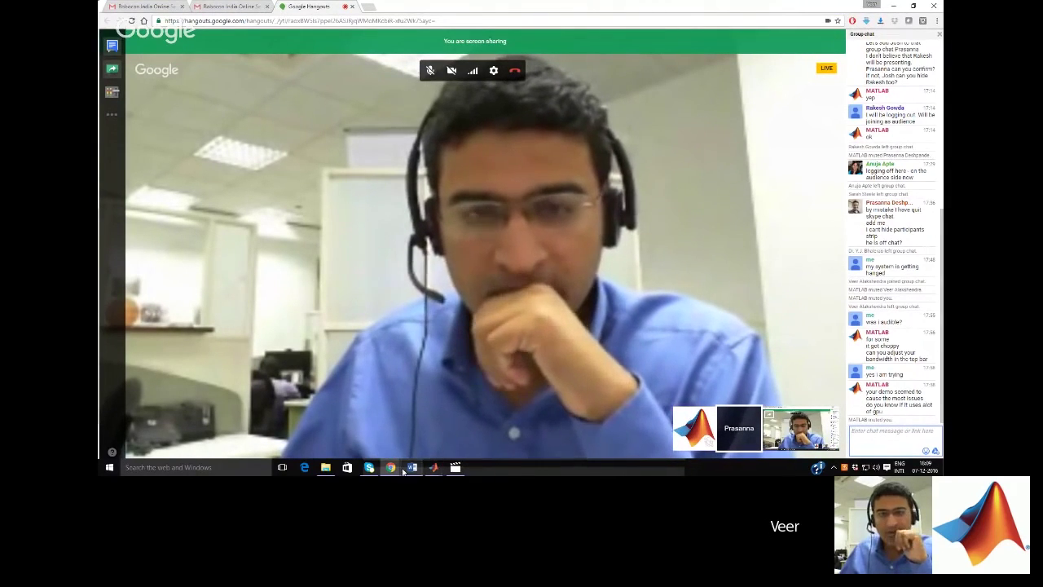
{"action": "left_click", "coordinate": [412, 468]}
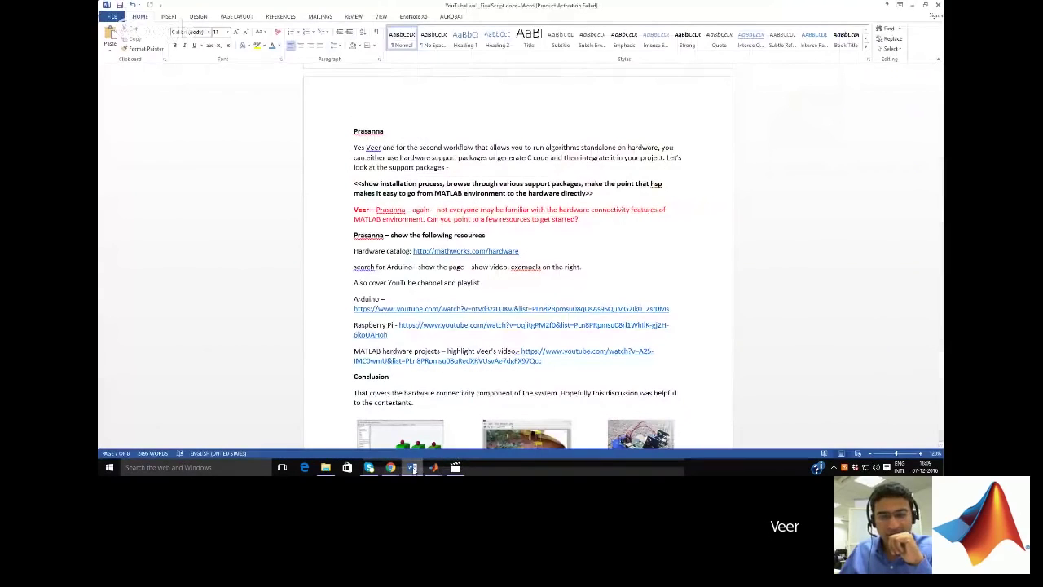
Replay My Movie 3's real-robot versus simulation section and pause it at 0:56
{"action": "left_click", "coordinate": [435, 469]}
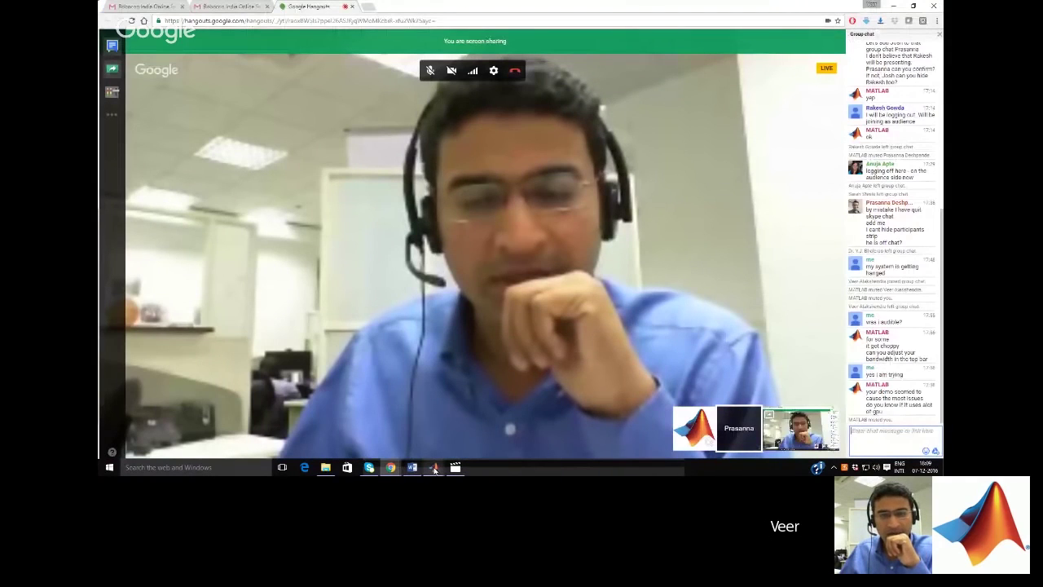
{"action": "left_click", "coordinate": [455, 468]}
{"action": "left_click", "coordinate": [513, 416]}
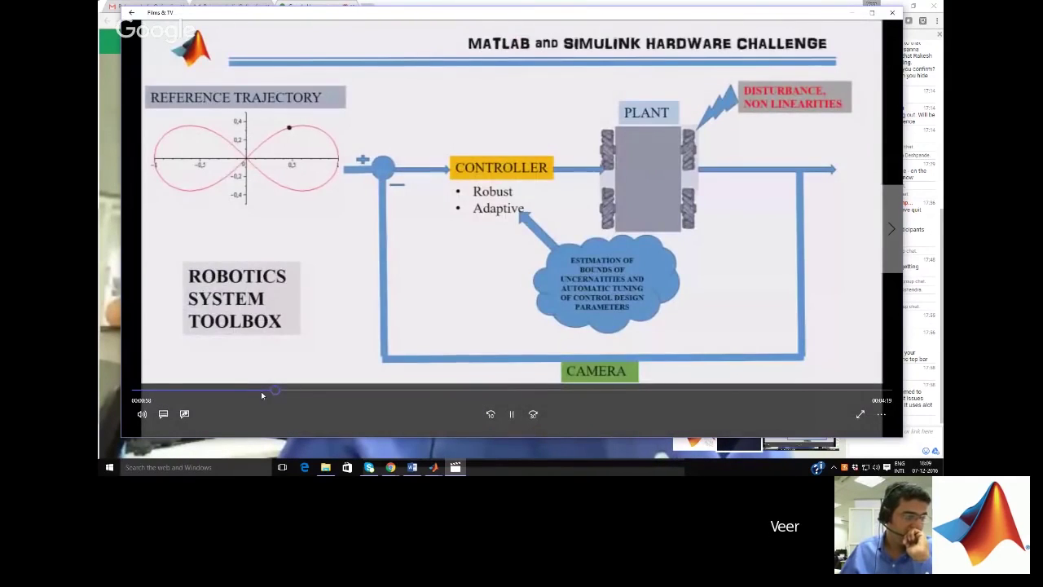
{"action": "left_click", "coordinate": [261, 394]}
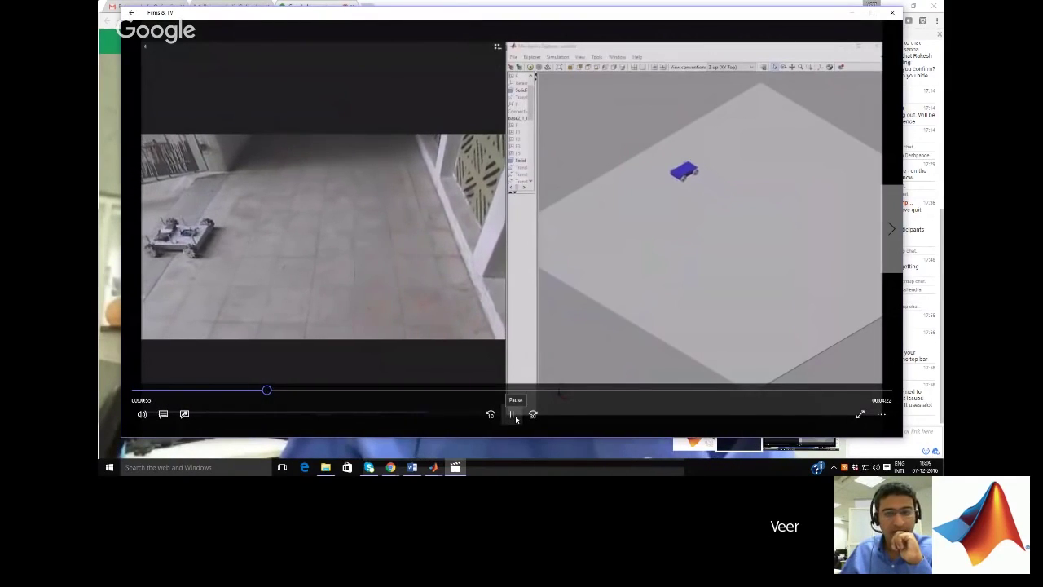
{"action": "left_click", "coordinate": [514, 415]}
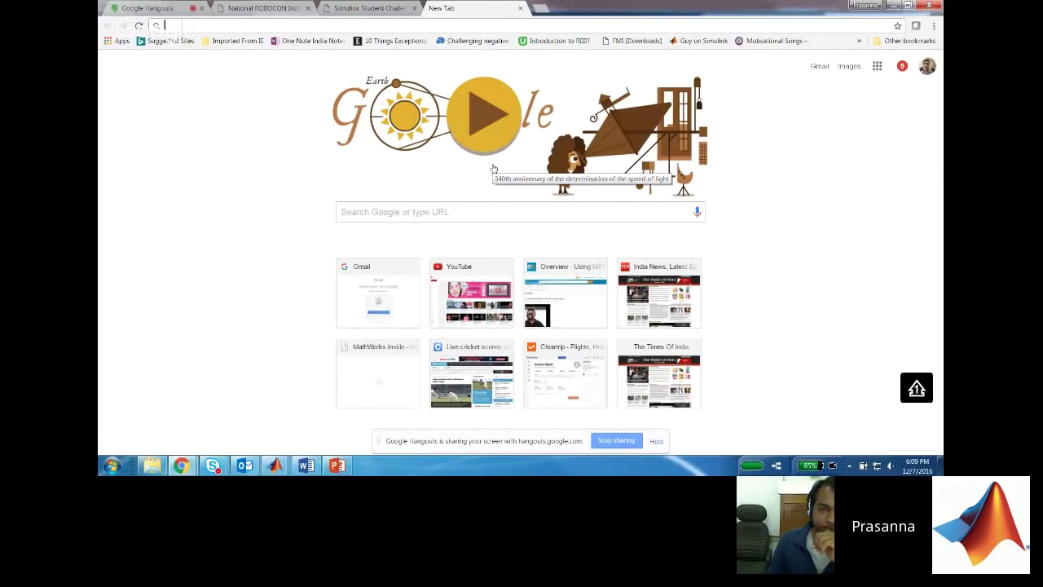
On the National ROBOCON India page, open the complimentary software list and highlight Embedded Coder
{"action": "left_click", "coordinate": [265, 8]}
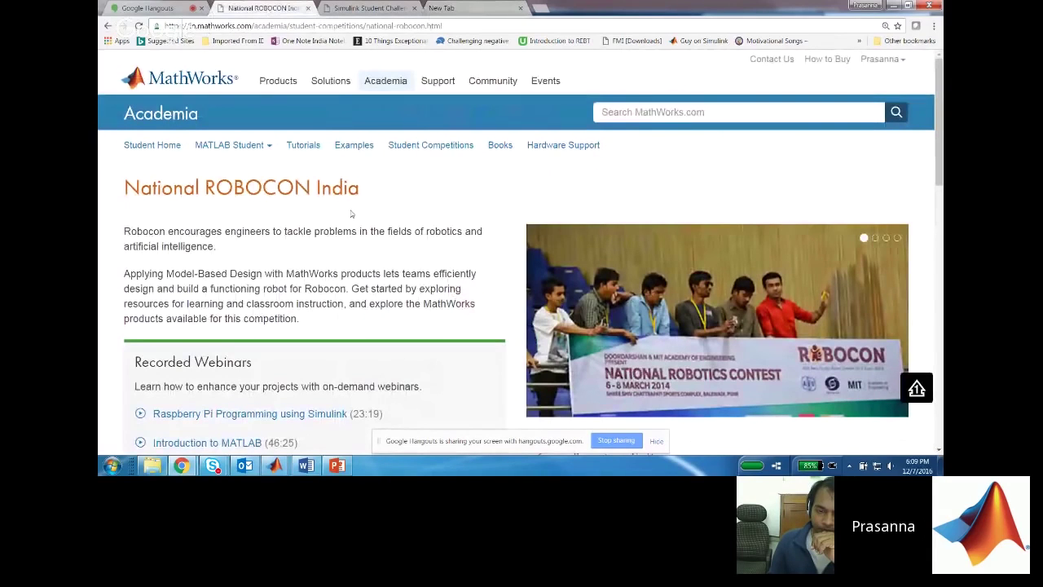
{"action": "scroll", "coordinate": [352, 213], "scroll_direction": "down", "scroll_amount": 3}
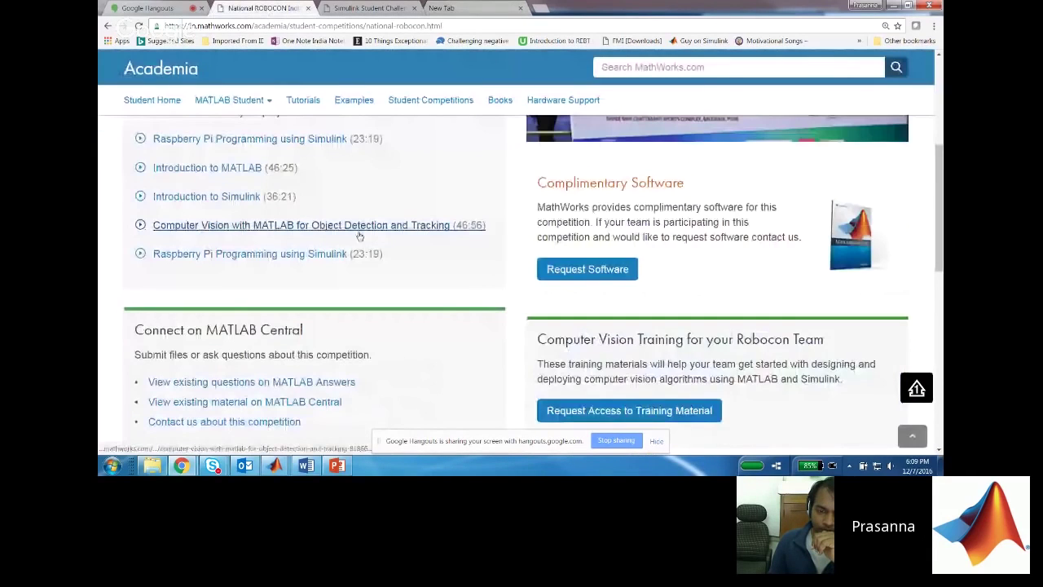
{"action": "scroll", "coordinate": [359, 235], "scroll_direction": "up", "scroll_amount": 1}
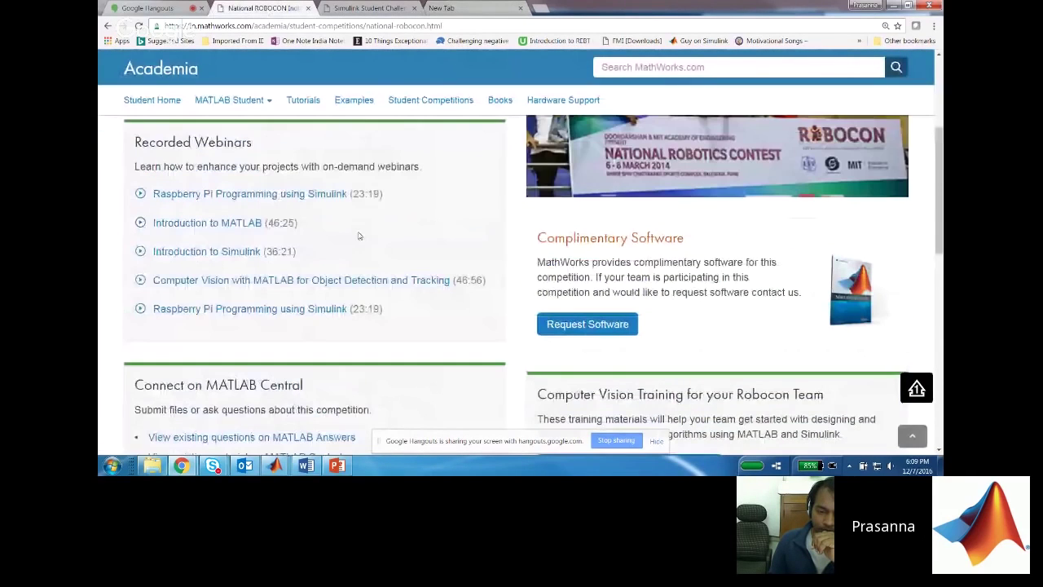
{"action": "left_click", "coordinate": [591, 325]}
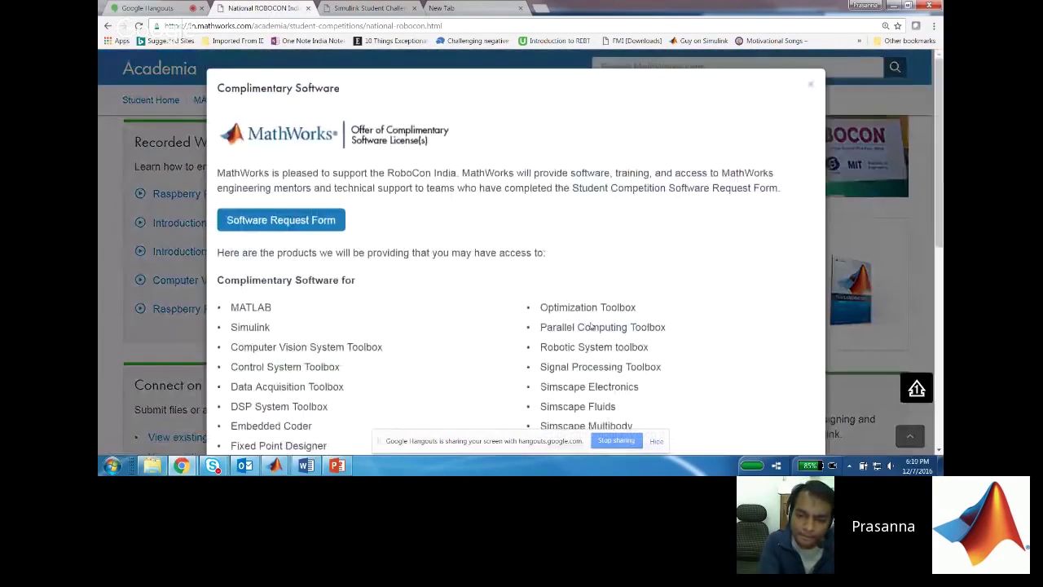
{"action": "scroll", "coordinate": [591, 325], "scroll_direction": "down", "scroll_amount": 3}
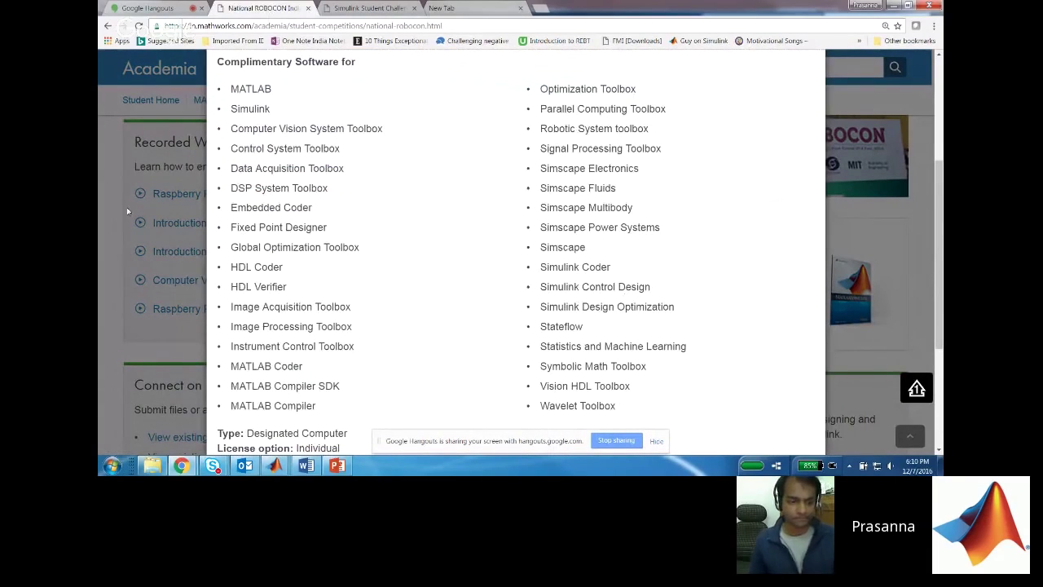
{"action": "left_click_drag", "start_coordinate": [227, 213], "coordinate": [281, 211]}
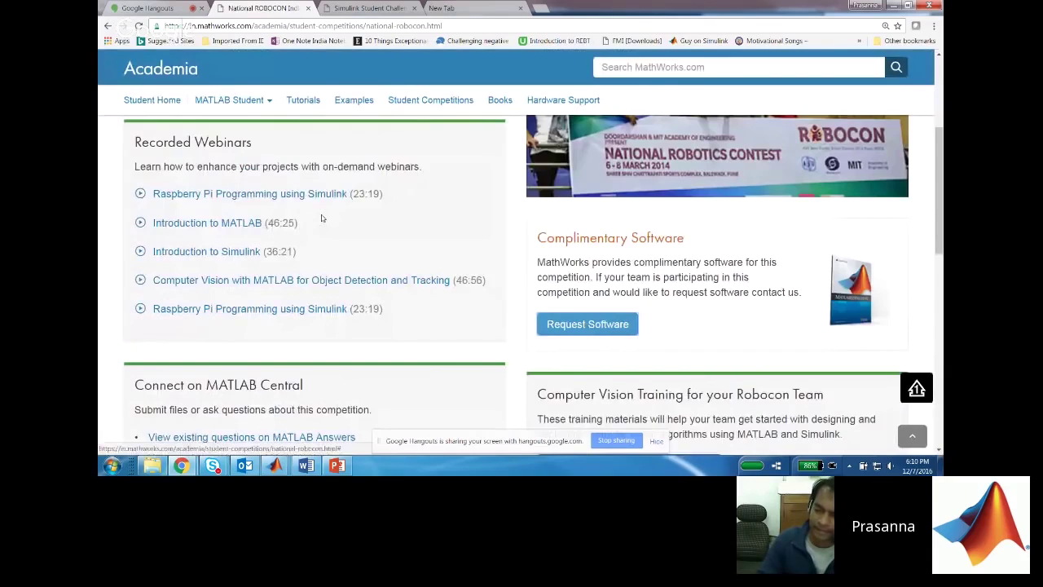
Load mathworks.com/hardware in the empty new tab
{"action": "left_click", "coordinate": [444, 8]}
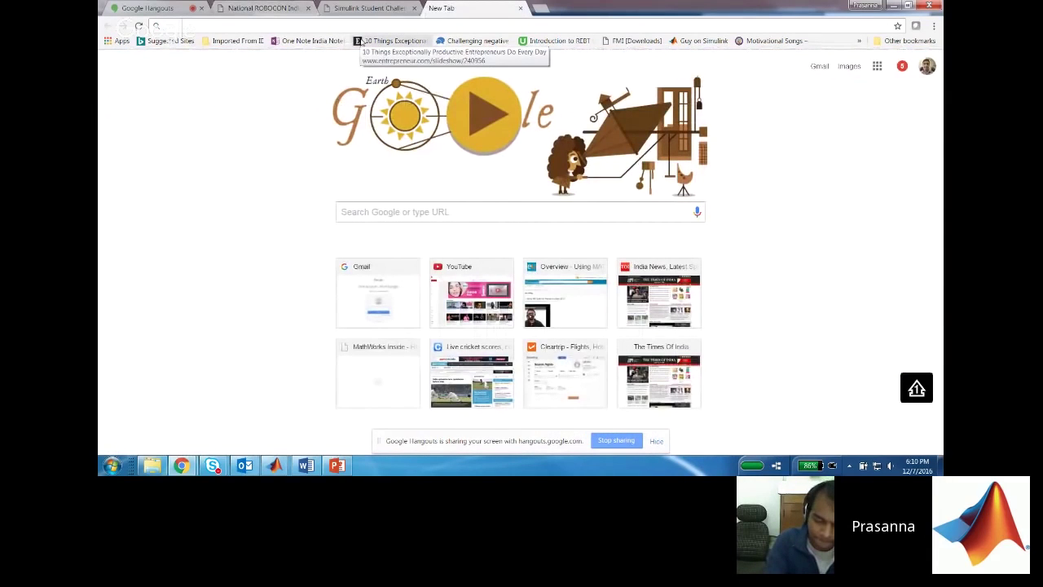
{"action": "type", "text": "mathworks"}
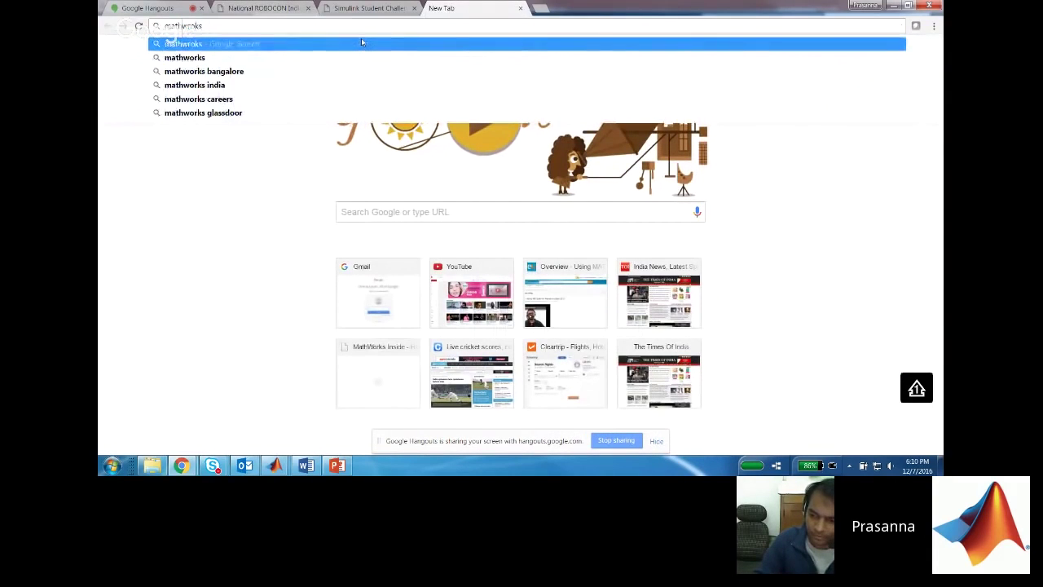
{"action": "key", "text": "BackSpace"}
{"action": "key", "text": "BackSpace"}
{"action": "key", "text": "BackSpace"}
{"action": "key", "text": "BackSpace"}
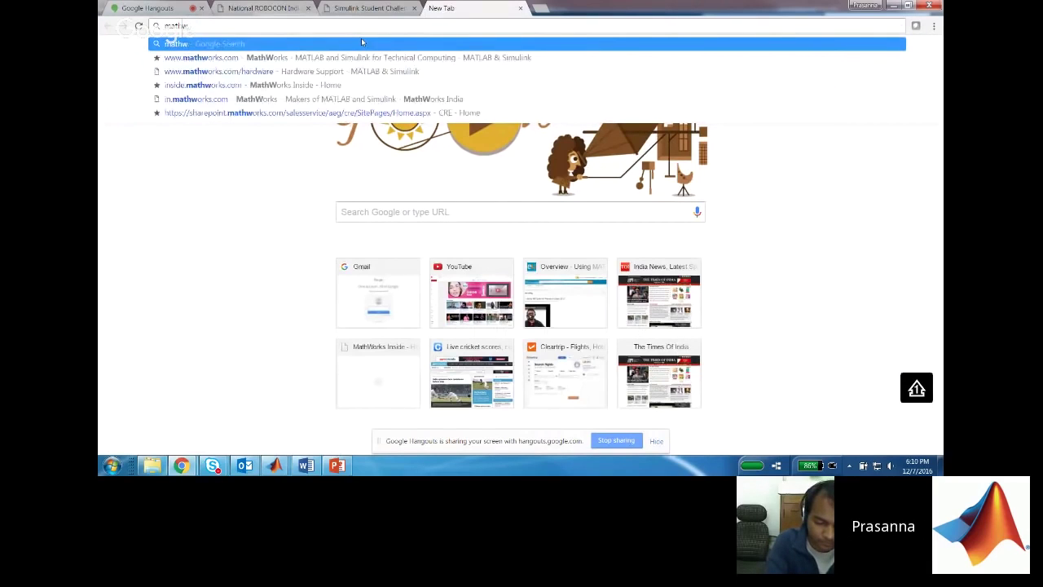
{"action": "type", "text": "orks"}
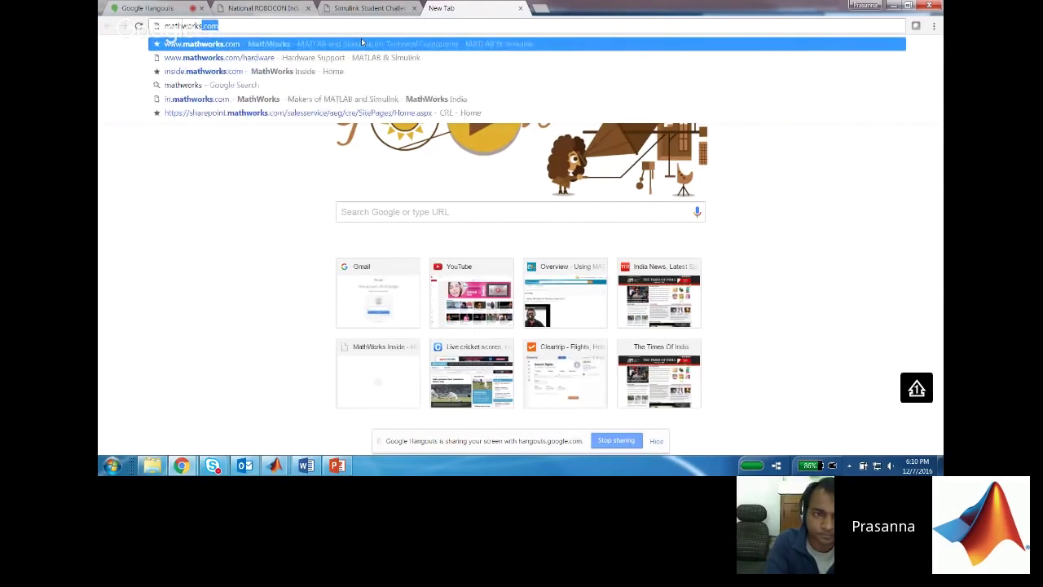
{"action": "type", "text": ".com/"}
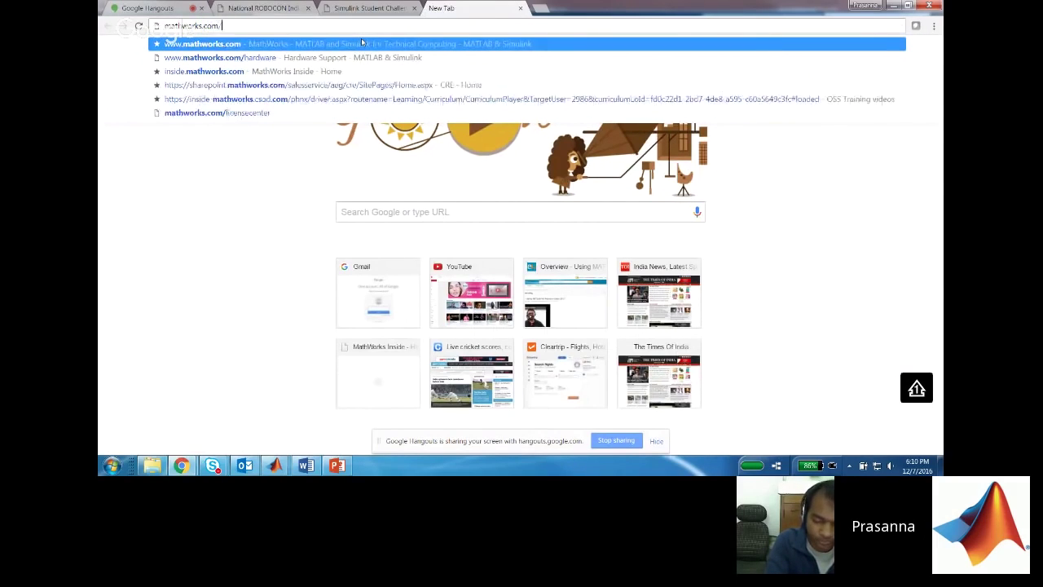
{"action": "type", "text": "hardwar"}
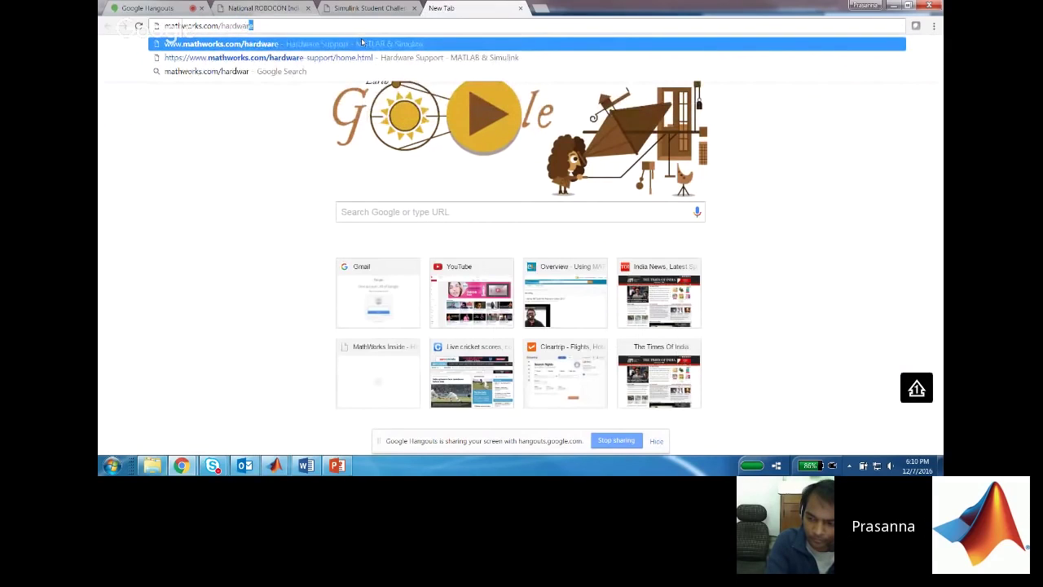
{"action": "key", "text": "Return"}
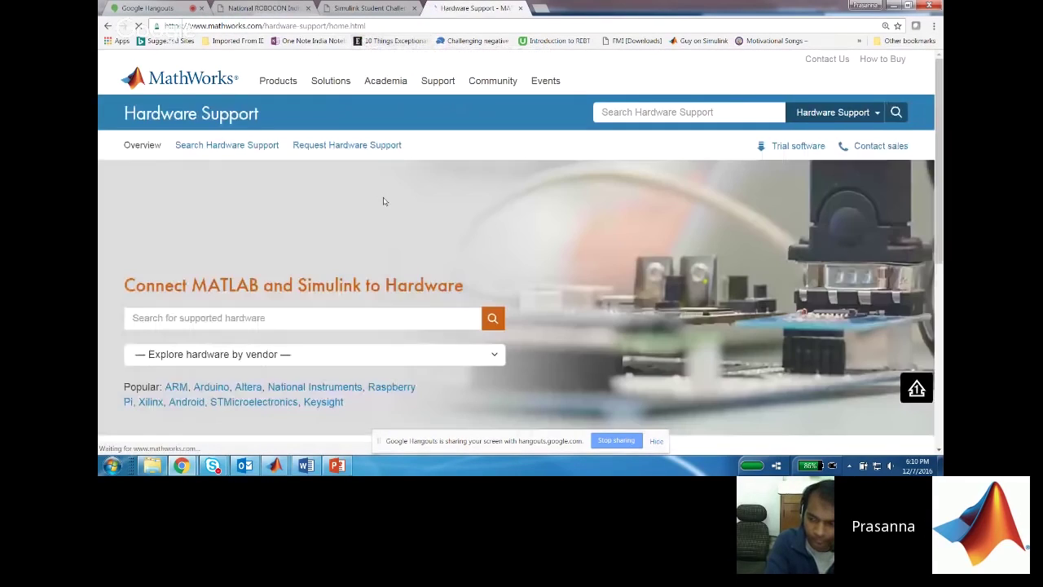
Open and scroll through the Explore hardware by vendor dropdown
{"action": "scroll", "coordinate": [420, 244], "scroll_direction": "down", "scroll_amount": 2}
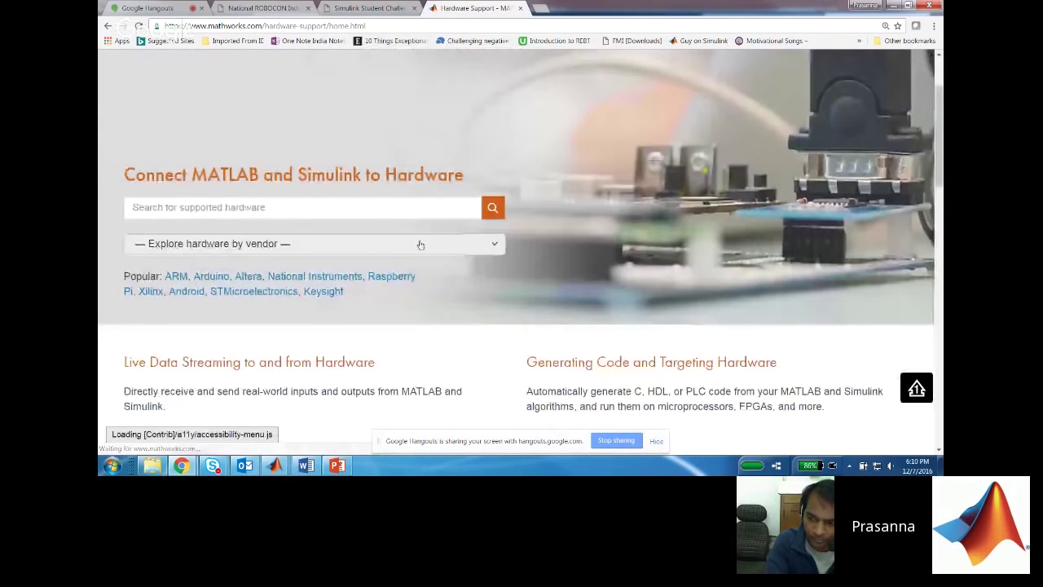
{"action": "left_click", "coordinate": [420, 244]}
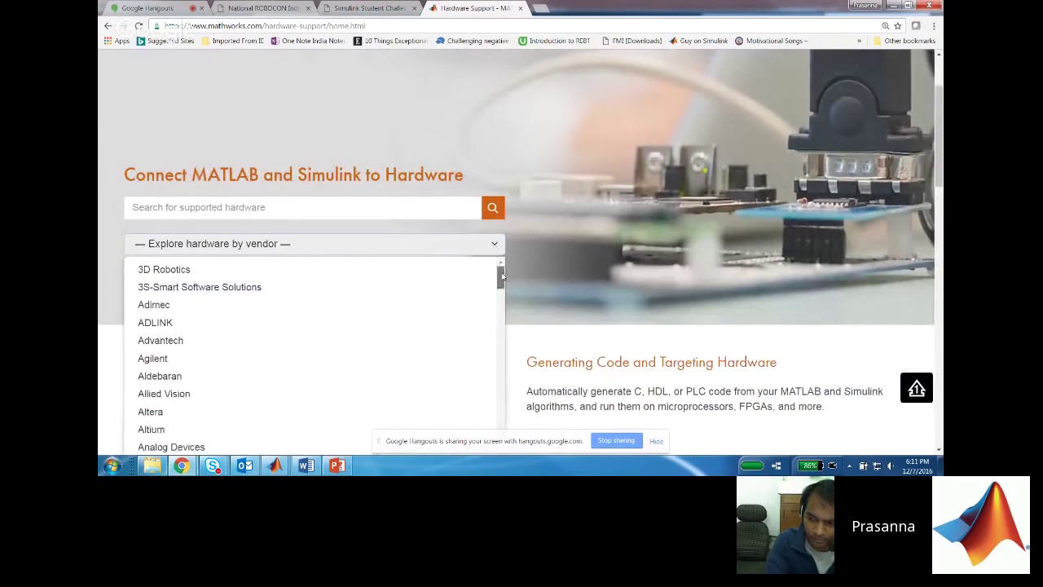
{"action": "left_click_drag", "start_coordinate": [502, 277], "coordinate": [501, 295]}
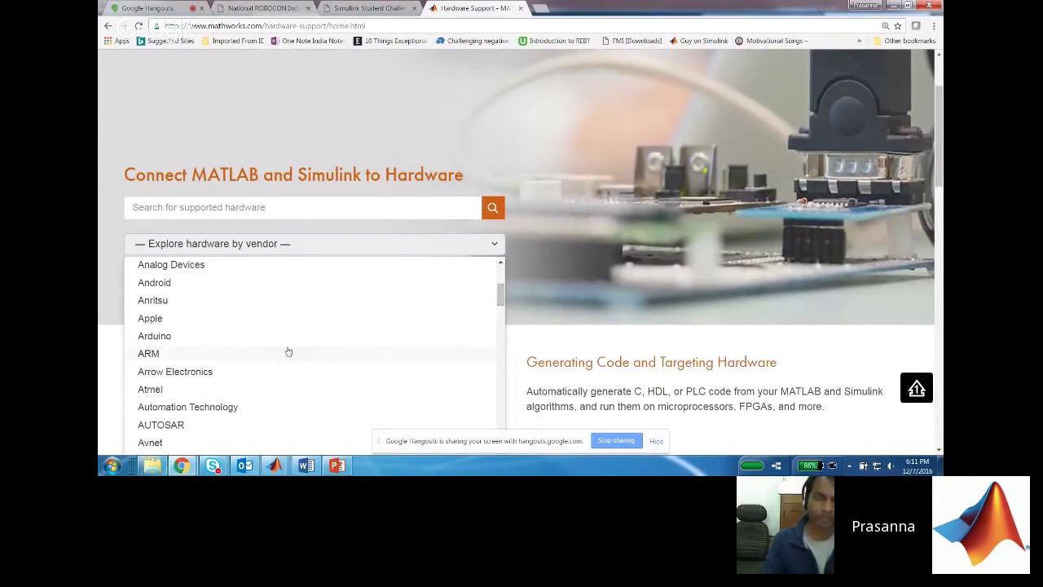
{"action": "left_click_drag", "start_coordinate": [501, 290], "coordinate": [502, 326]}
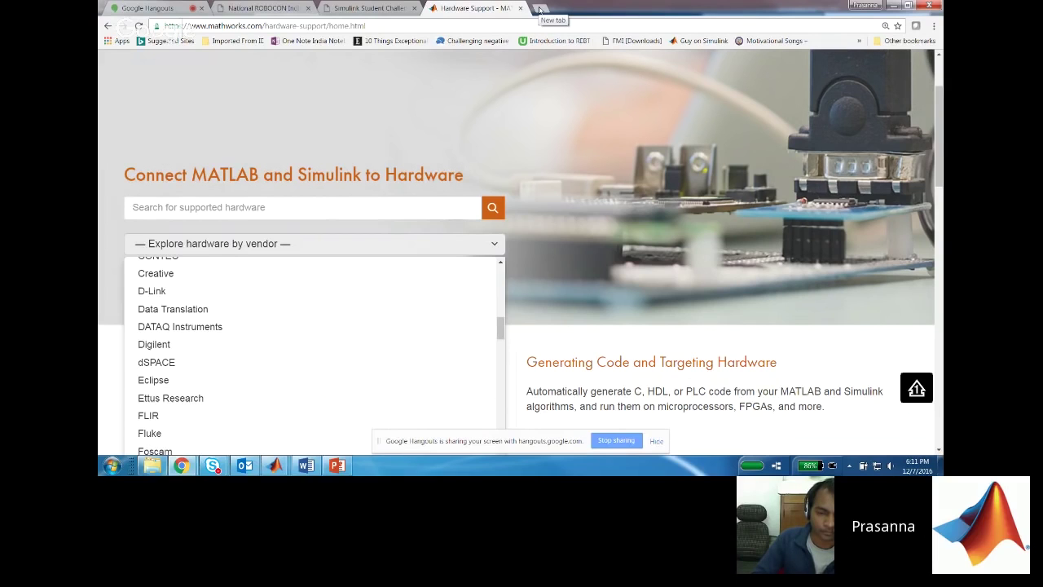
Scroll the National ROBOCON India page down to More Competition Resources and MATLAB and Simulink Tutorials
{"action": "left_click", "coordinate": [266, 10]}
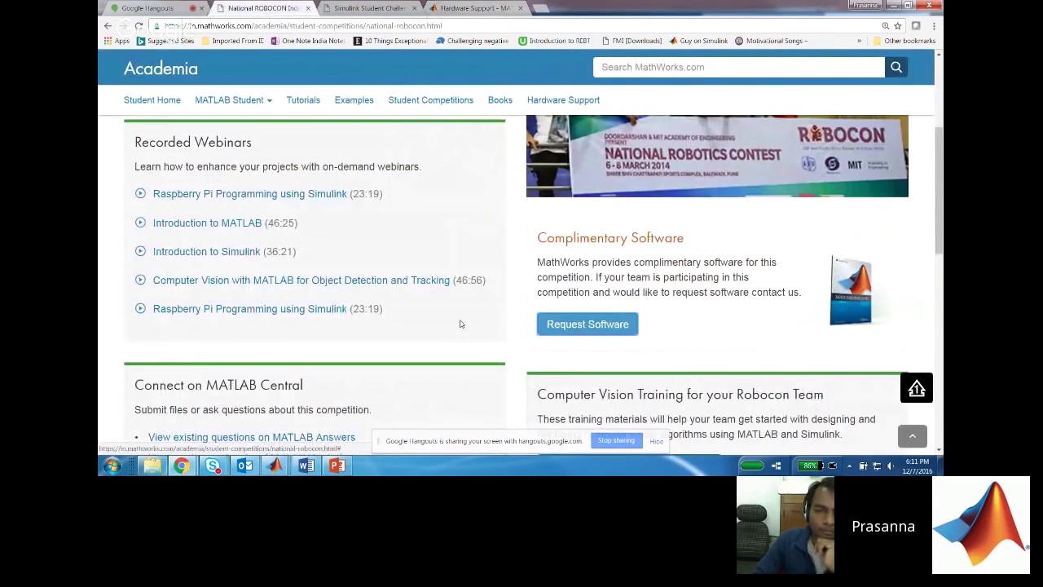
{"action": "scroll", "coordinate": [460, 323], "scroll_direction": "up", "scroll_amount": 2}
{"action": "scroll", "coordinate": [459, 324], "scroll_direction": "up", "scroll_amount": 1}
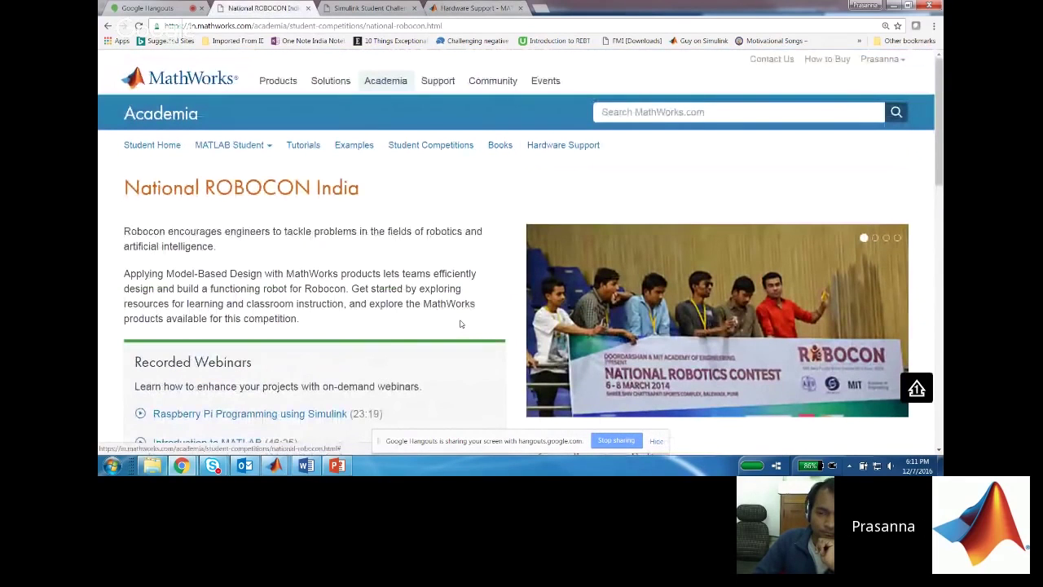
{"action": "scroll", "coordinate": [390, 303], "scroll_direction": "down", "scroll_amount": 1}
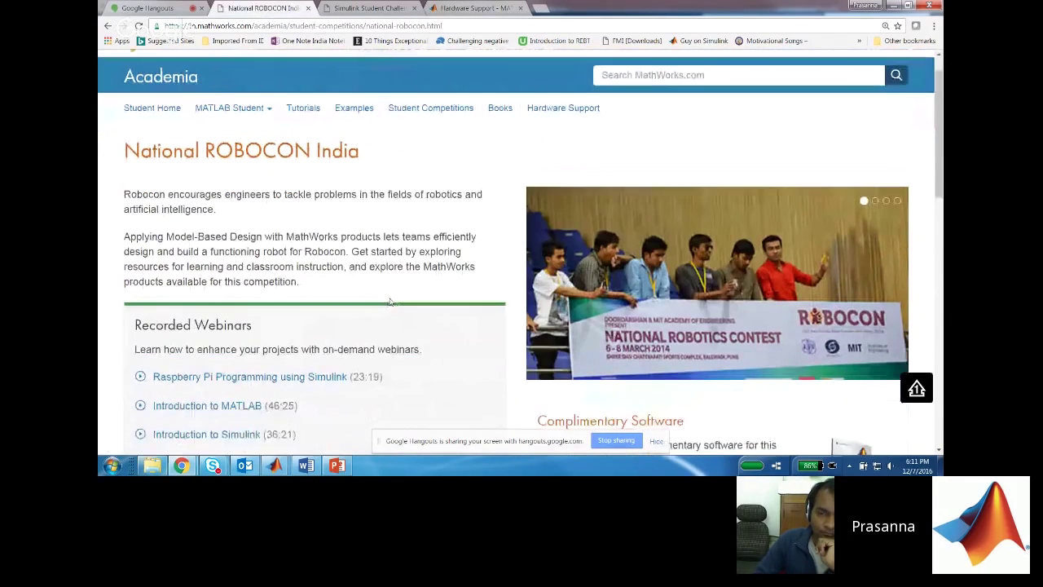
{"action": "scroll", "coordinate": [391, 302], "scroll_direction": "down", "scroll_amount": 2}
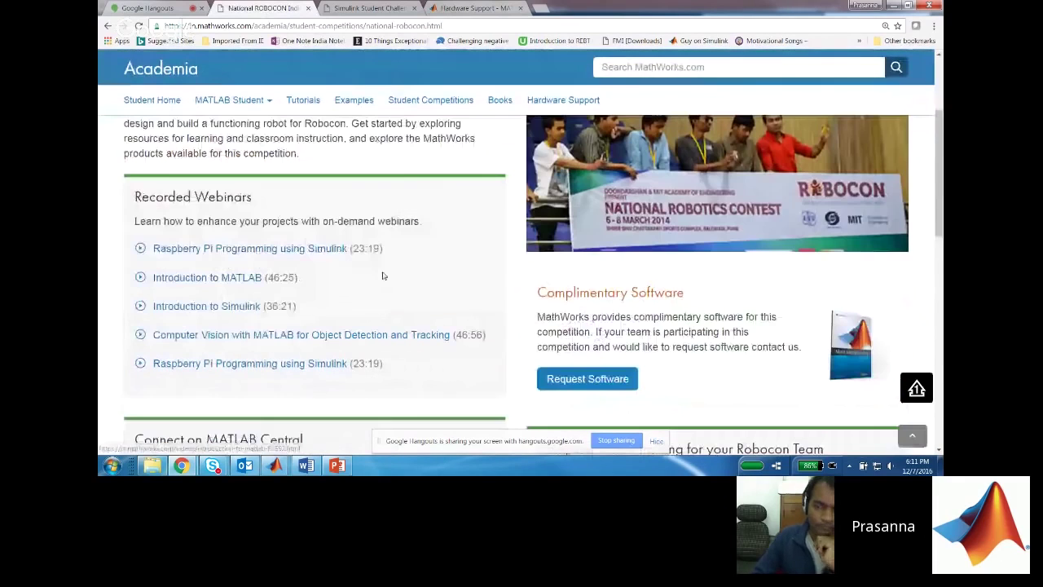
{"action": "scroll", "coordinate": [219, 301], "scroll_direction": "down", "scroll_amount": 3}
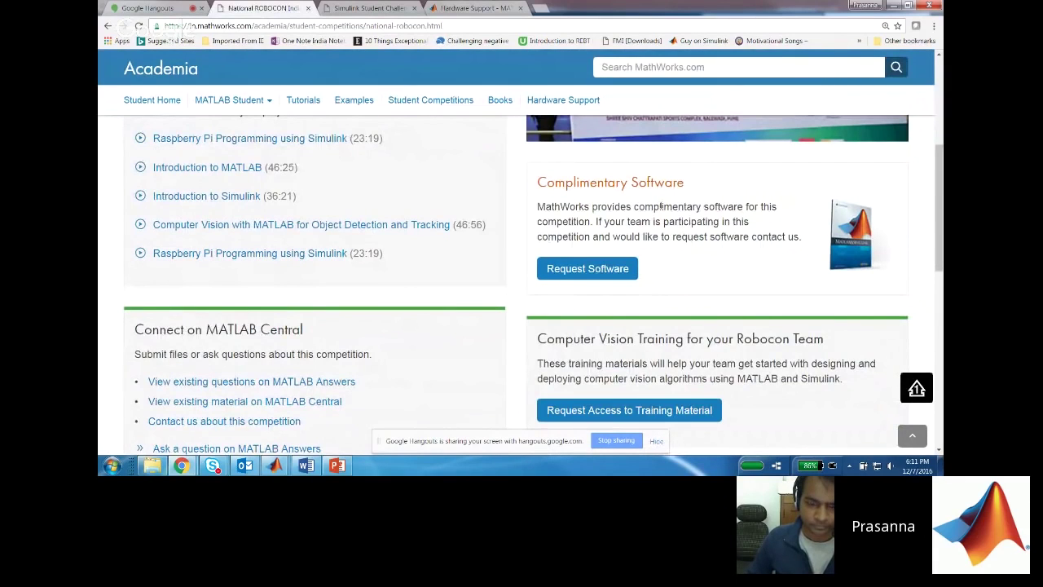
{"action": "scroll", "coordinate": [661, 207], "scroll_direction": "down", "scroll_amount": 2}
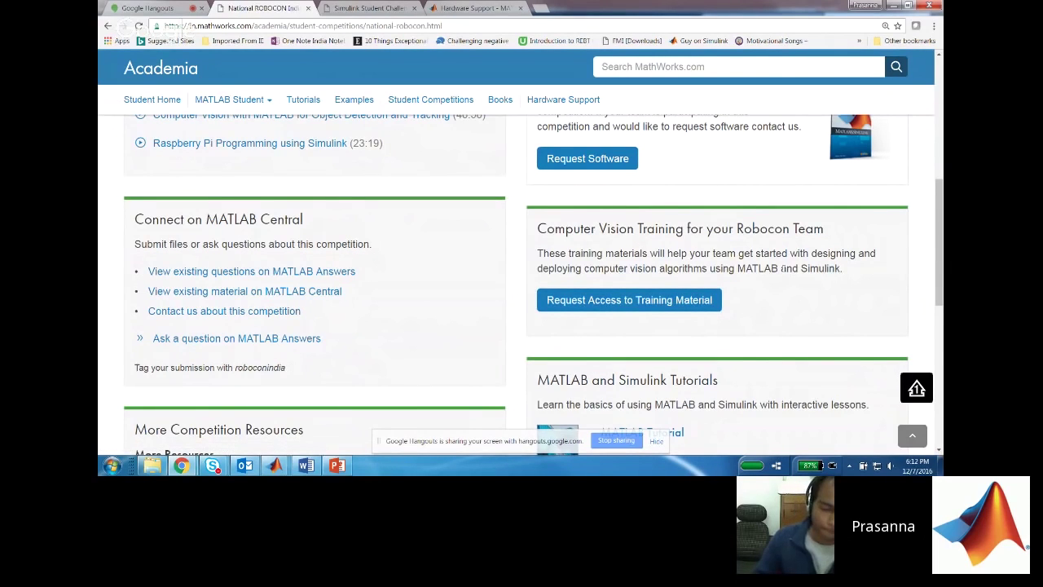
{"action": "scroll", "coordinate": [782, 268], "scroll_direction": "down", "scroll_amount": 1}
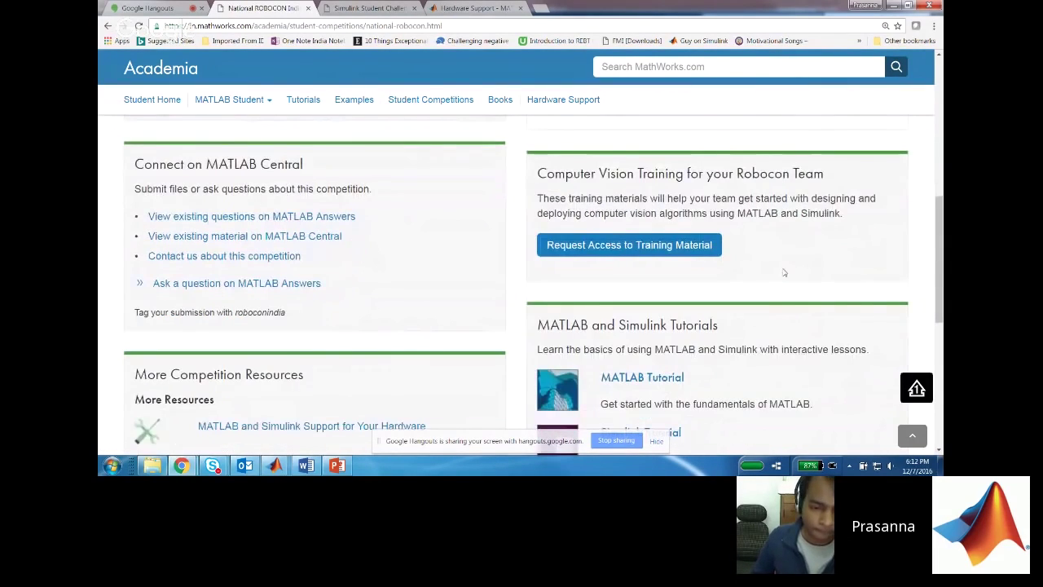
{"action": "scroll", "coordinate": [784, 273], "scroll_direction": "down", "scroll_amount": 2}
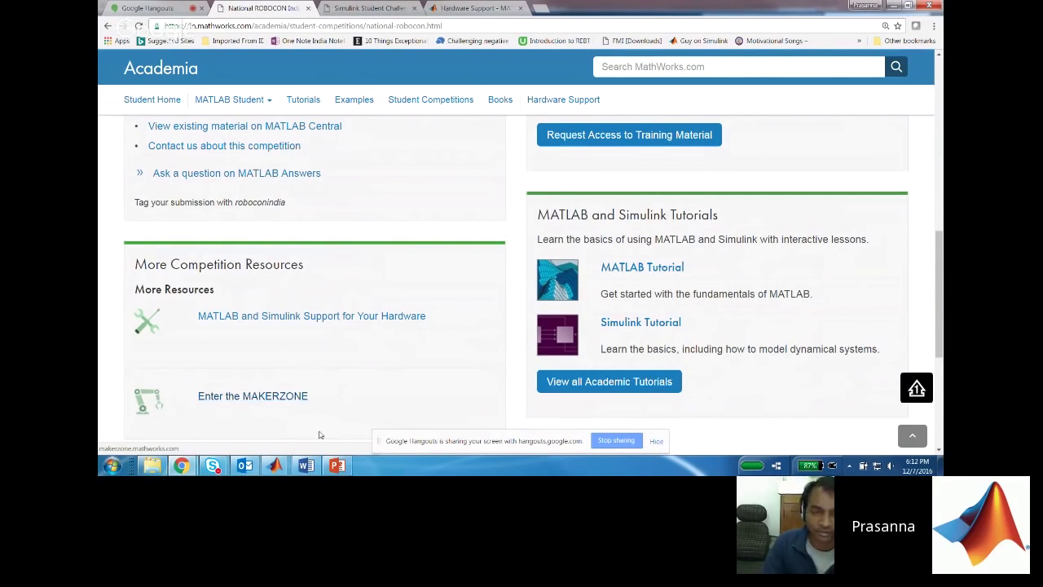
{"action": "mouse_move", "coordinate": [339, 467]}
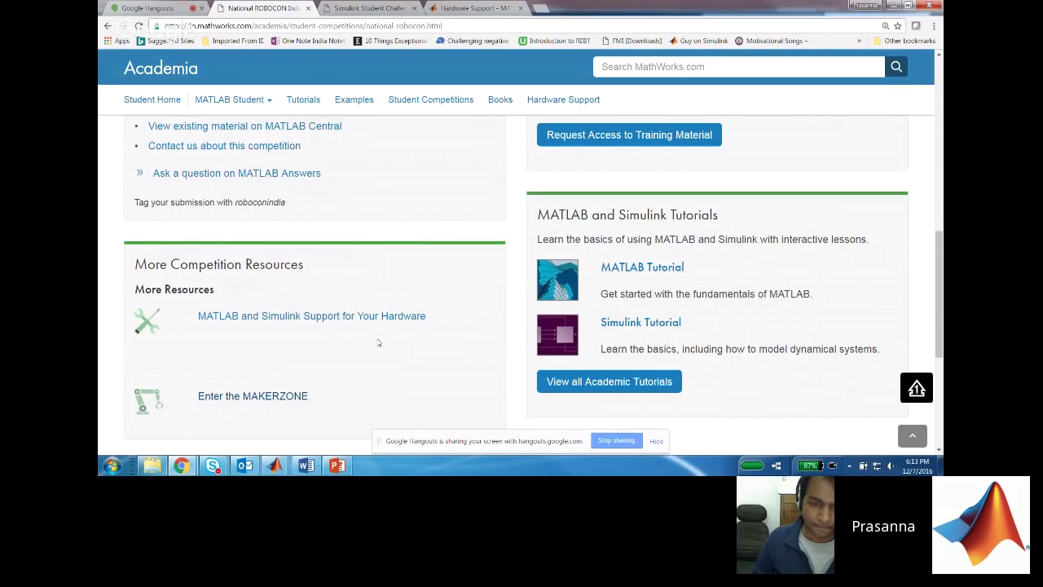
Start the slide show from slide 8, 'Thank you for joining us!'
{"action": "left_click", "coordinate": [337, 465]}
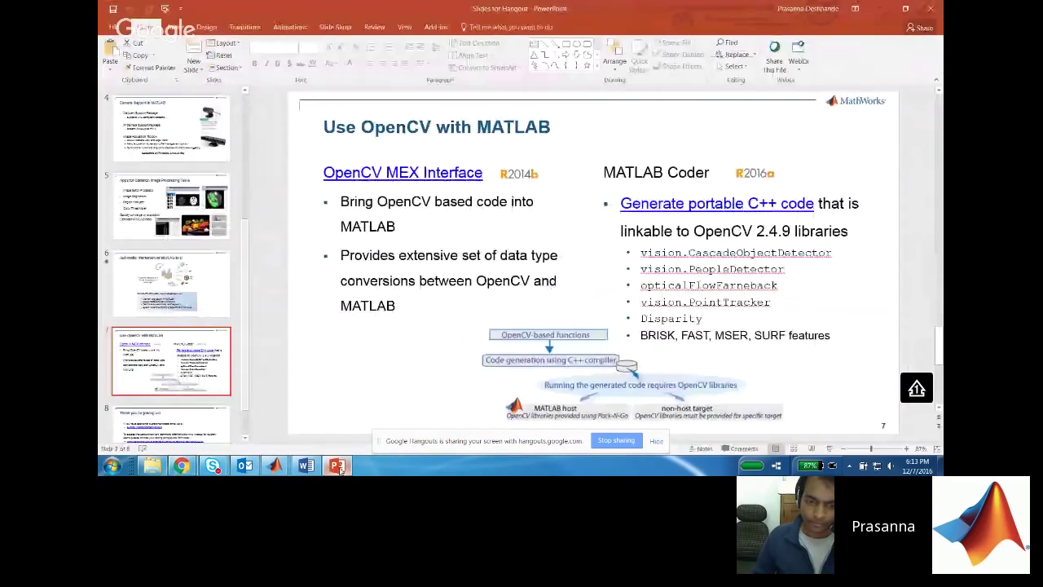
{"action": "left_click", "coordinate": [204, 379]}
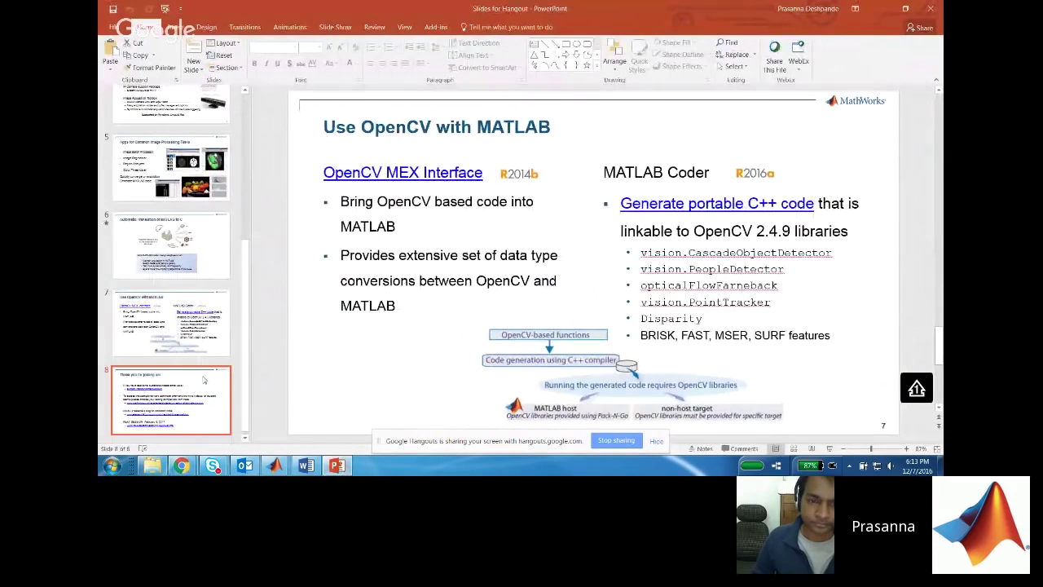
{"action": "key", "text": "shift+F5"}
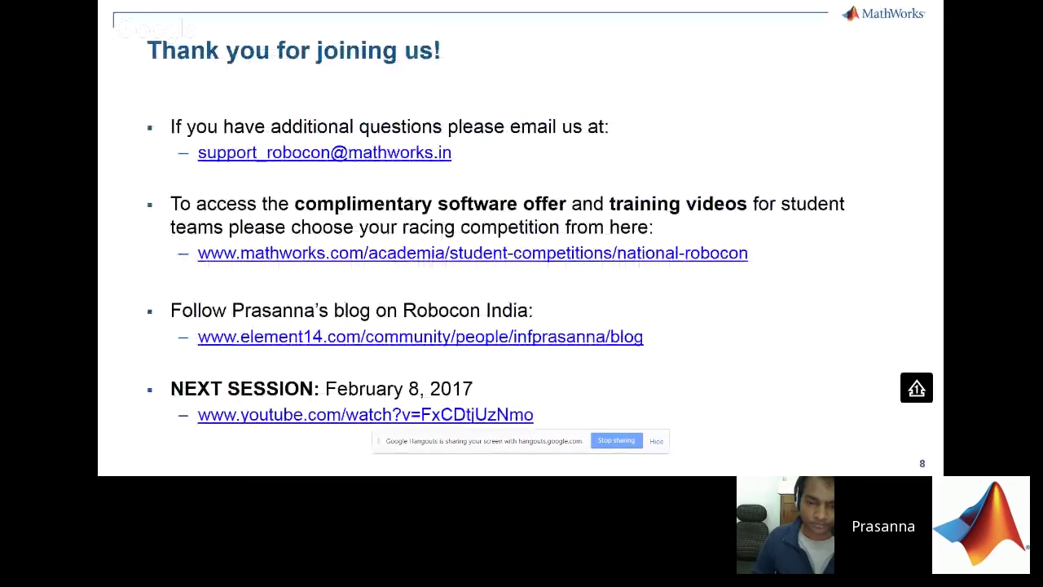